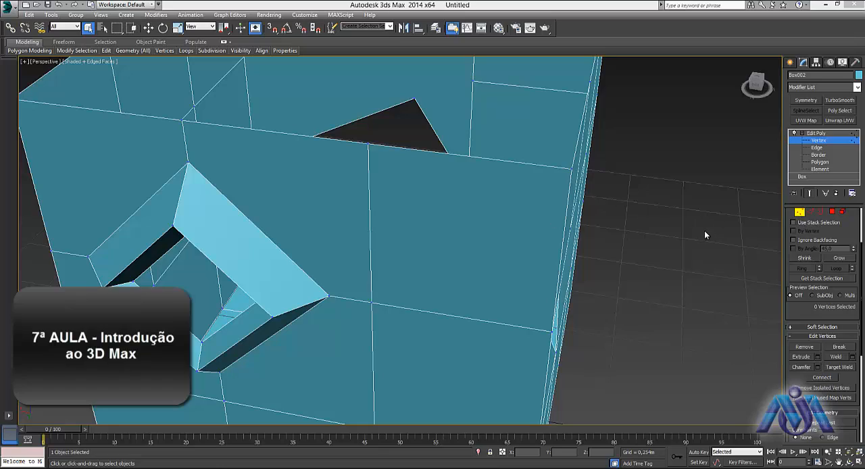
- Switch to Edge level, select the middle horizontal edge between the diamond opening and the box corner, and grow and shrink the selection
middle_click_drag(561, 279, 623, 284, "alt")
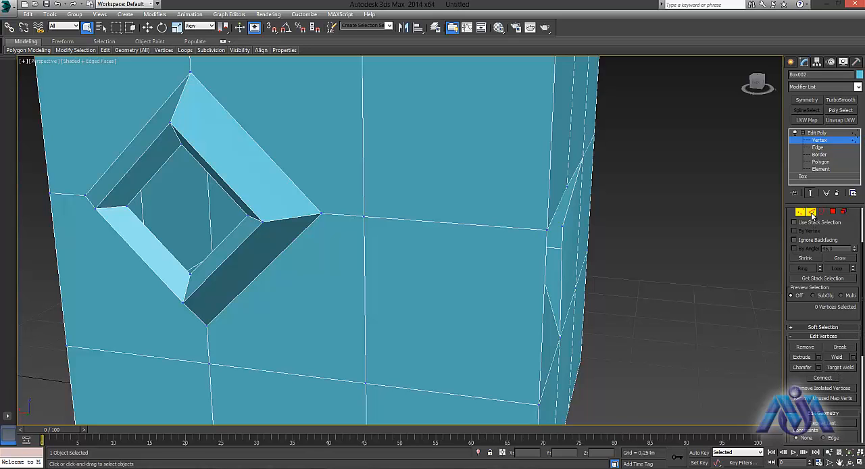
key("2")
middle_click_drag(613, 304, 614, 316, "alt")
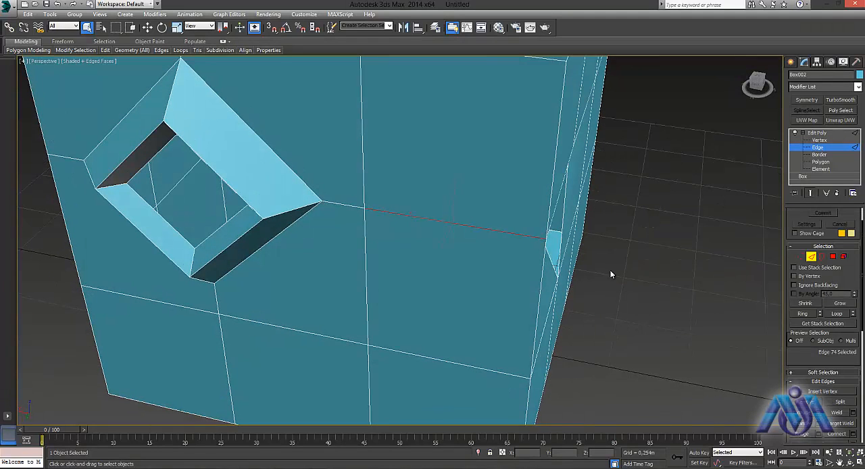
scroll(617, 265, "down", 5)
middle_click_drag(619, 267, 590, 272)
scroll(555, 249, "up", 4)
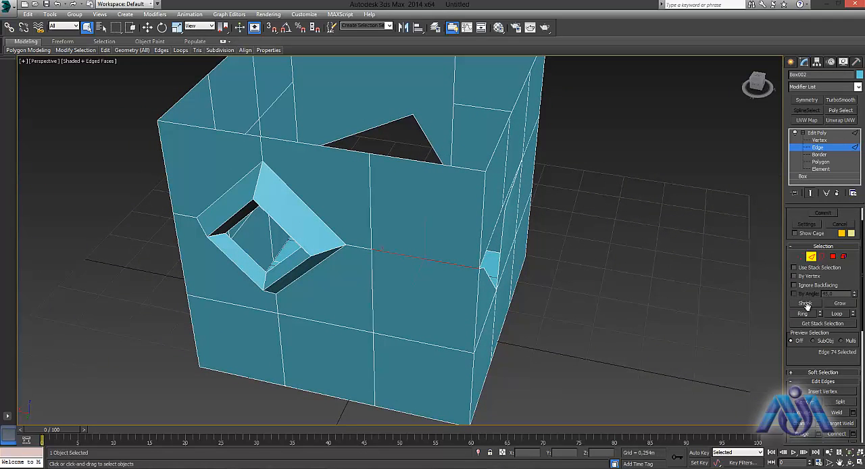
left_click(839, 303)
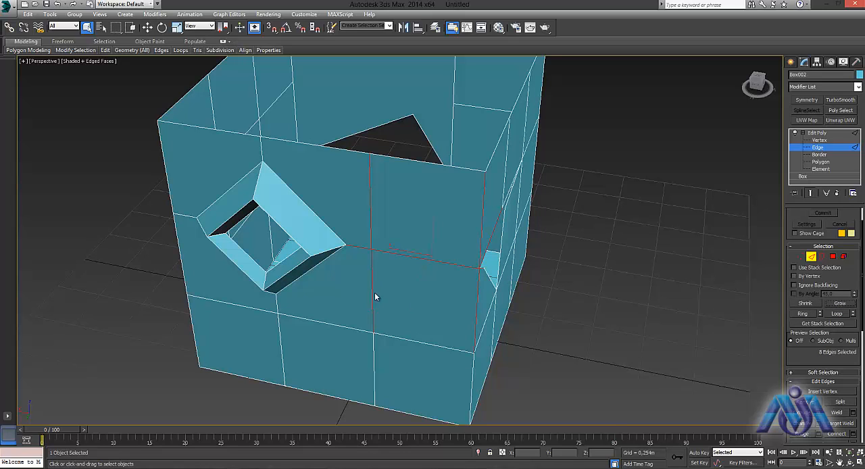
left_click(801, 304)
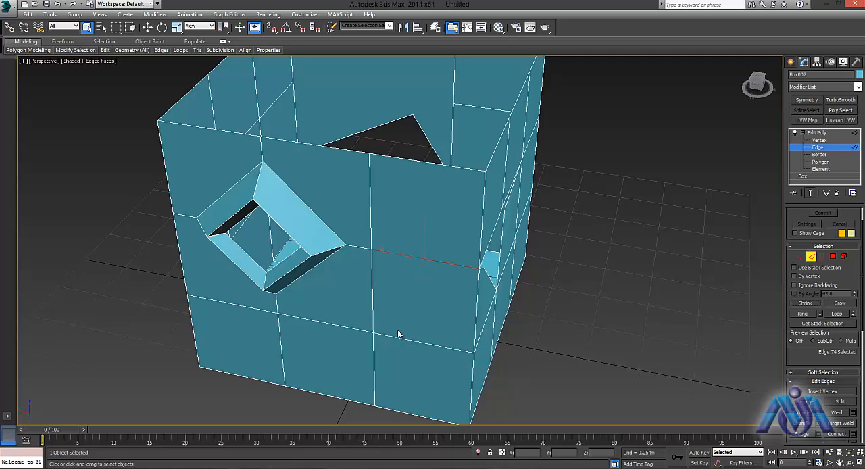
- Select the lower horizontal edge beside the box corner and extend the selection to its Ring, inspecting it around the box
middle_click_drag(397, 334, 457, 267)
left_click(465, 257)
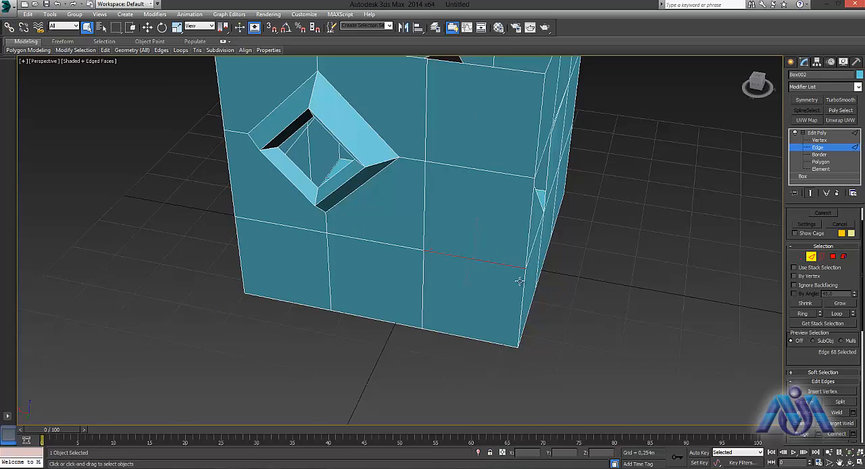
left_click(803, 313)
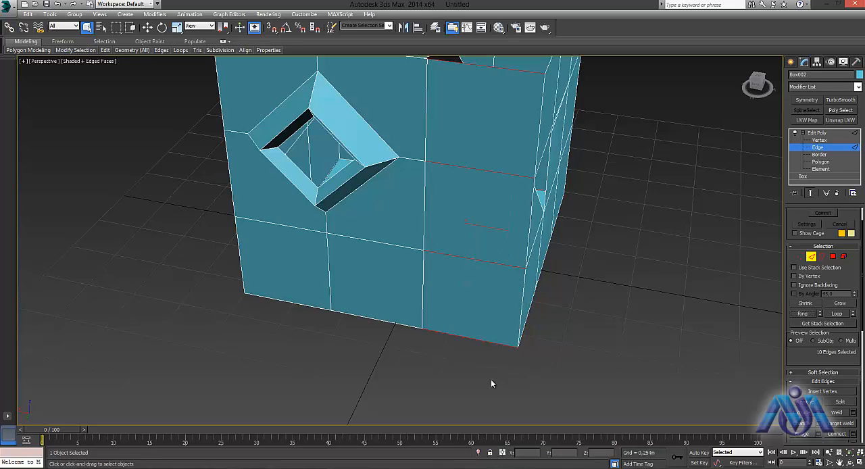
middle_click_drag(491, 376, 532, 59, "alt")
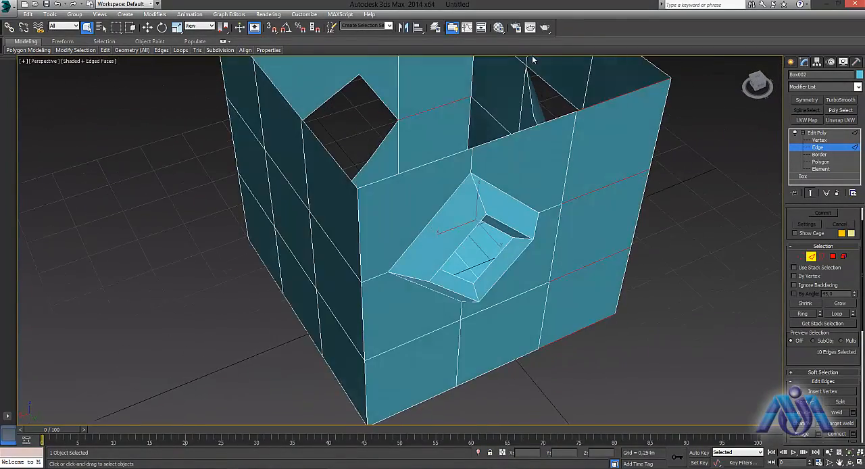
middle_click_drag(633, 327, 460, 331)
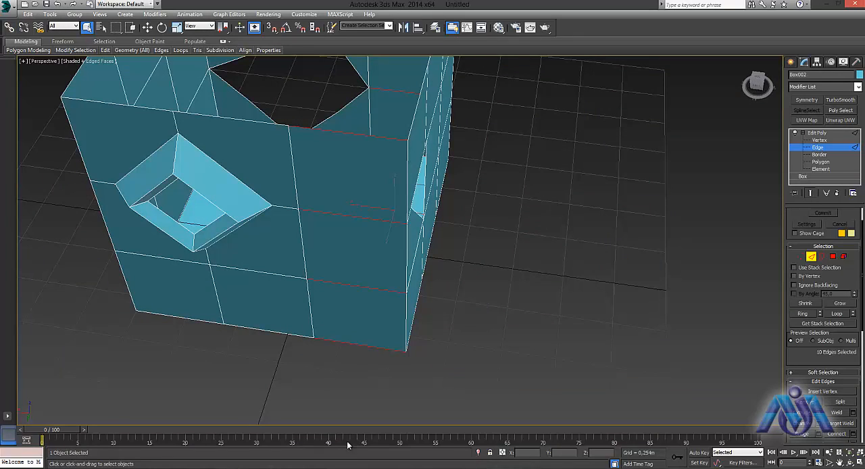
- Reselect the lower horizontal edge beside the box corner and extend the selection to its Loop, inspecting it around the box
left_click(759, 350)
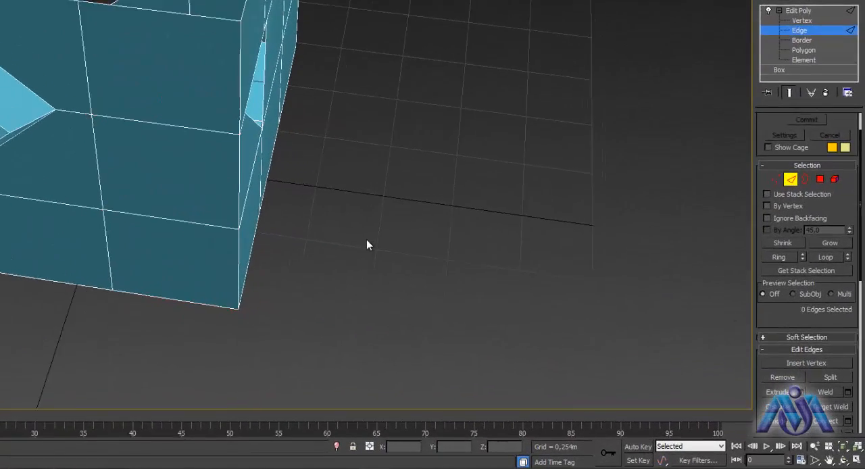
left_click(134, 202)
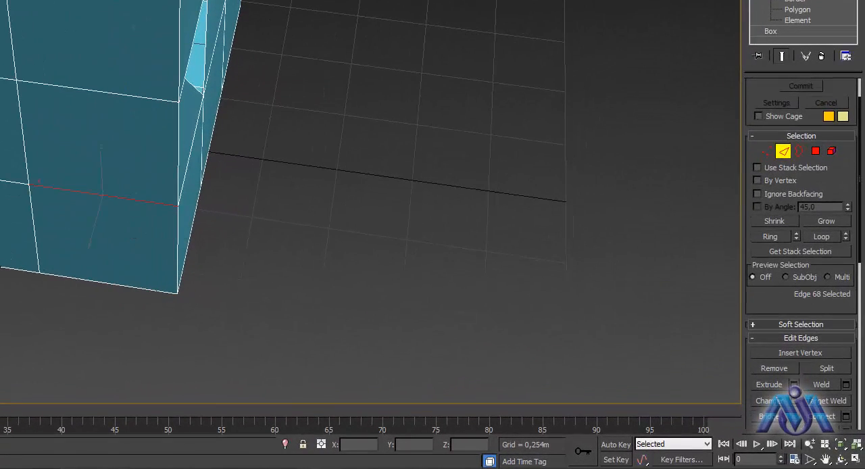
left_click(821, 236)
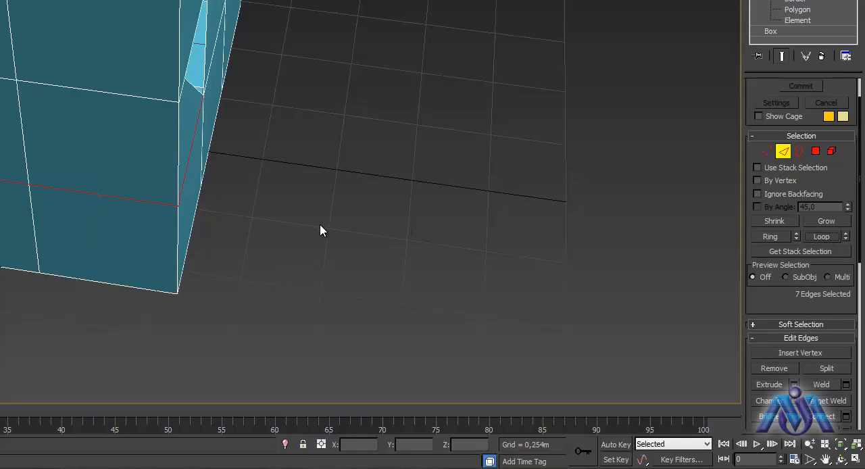
middle_click_drag(309, 212, 83, 148, "alt")
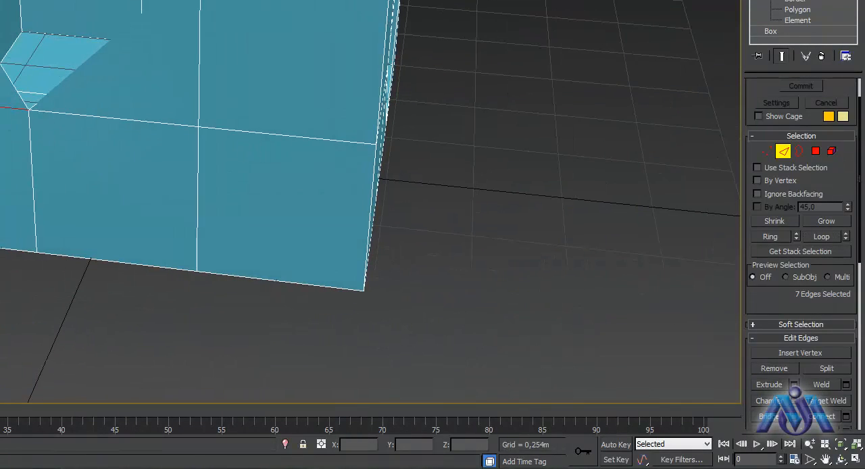
middle_click_drag(62, 110, 88, 119, "alt")
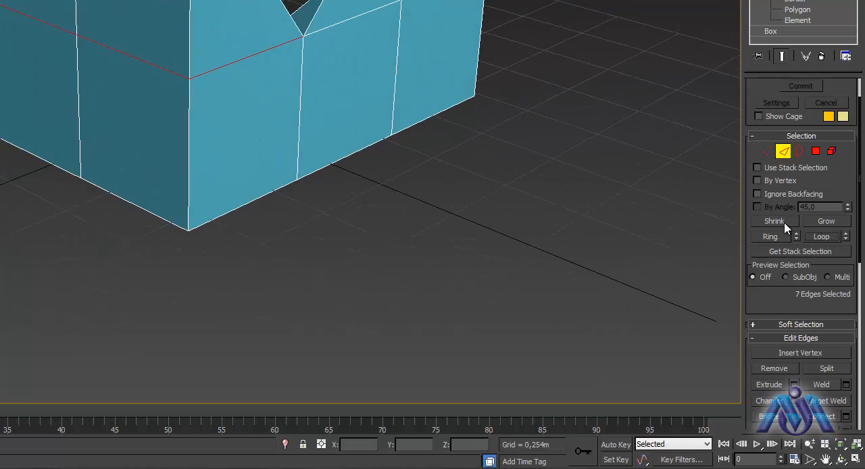
middle_click_drag(509, 87, 451, 106, "alt")
middle_click_drag(78, 108, 196, 220, "alt")
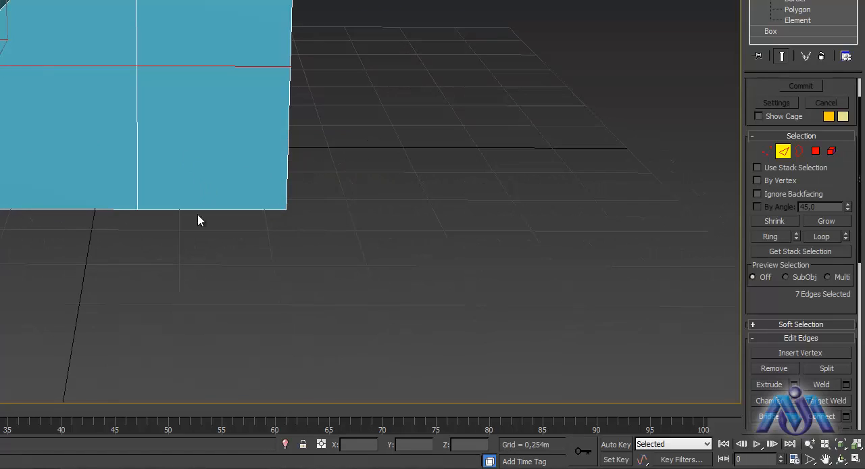
- Insert a vertex near the middle of the lower horizontal edge in the face's right-hand column
left_click(348, 129)
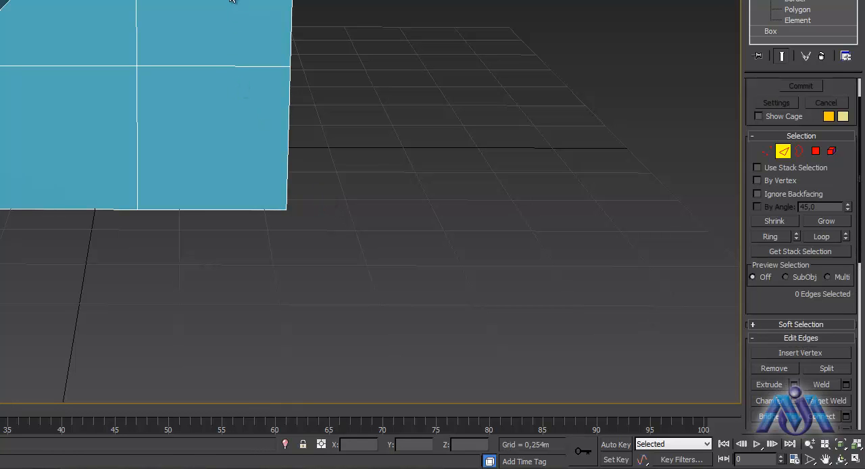
left_click(208, 65)
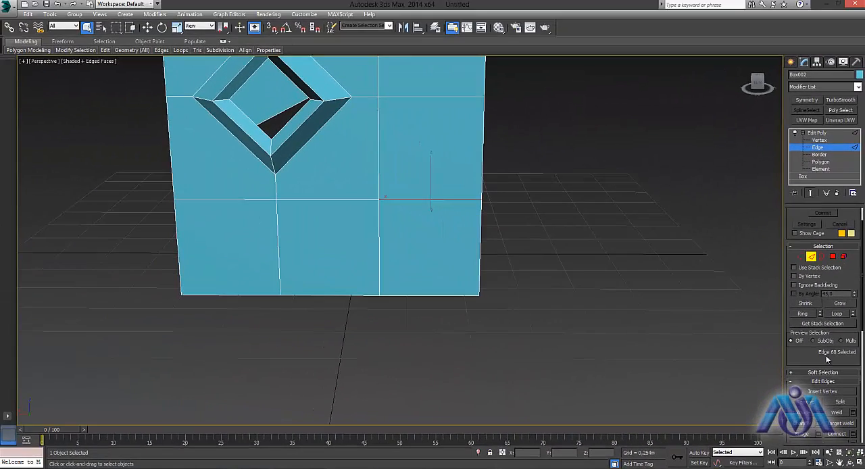
left_click(817, 395)
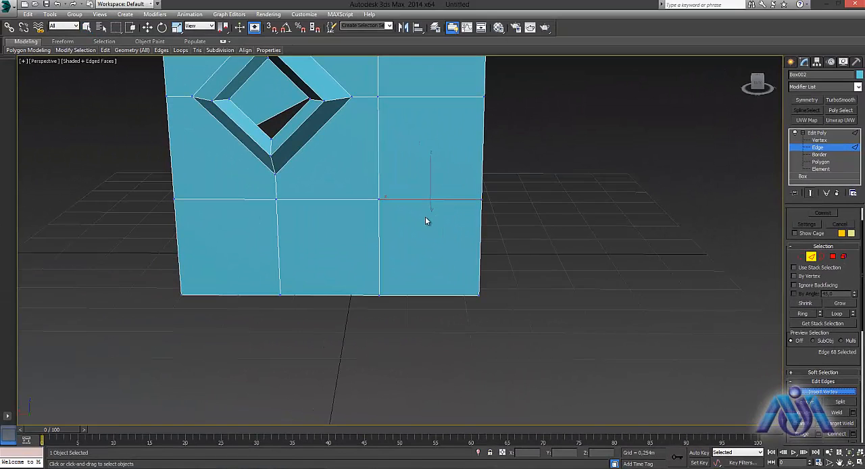
scroll(435, 203, "up", 5)
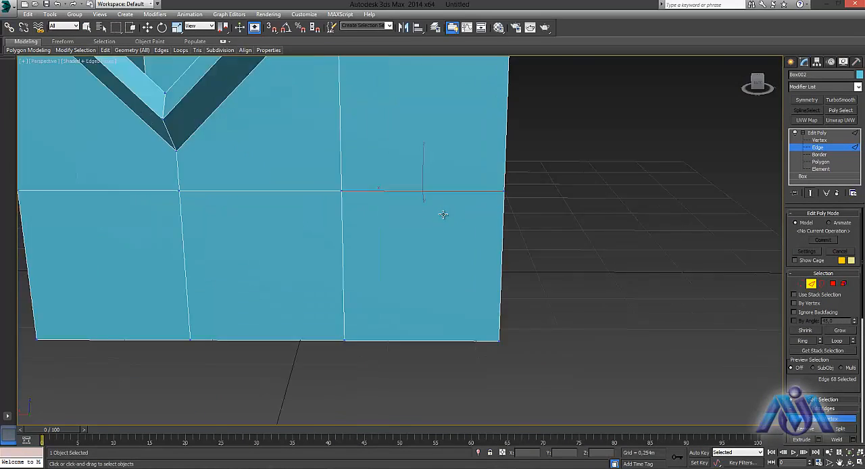
left_click(407, 175)
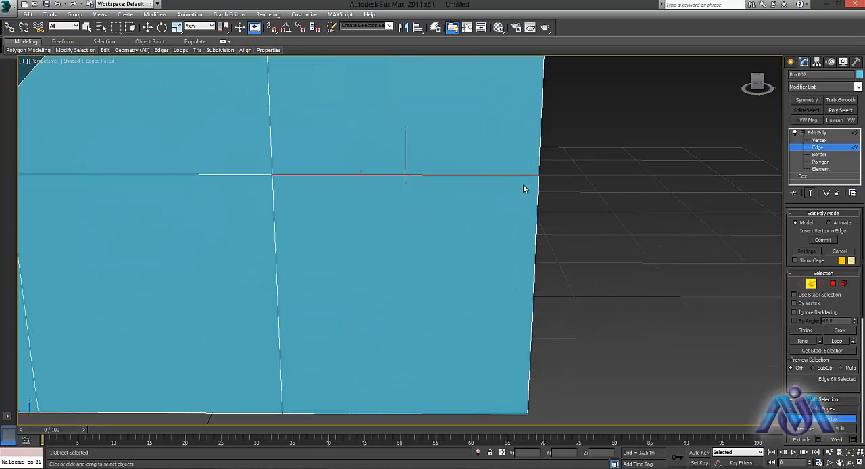
left_click(809, 285)
middle_click_drag(636, 230, 622, 428)
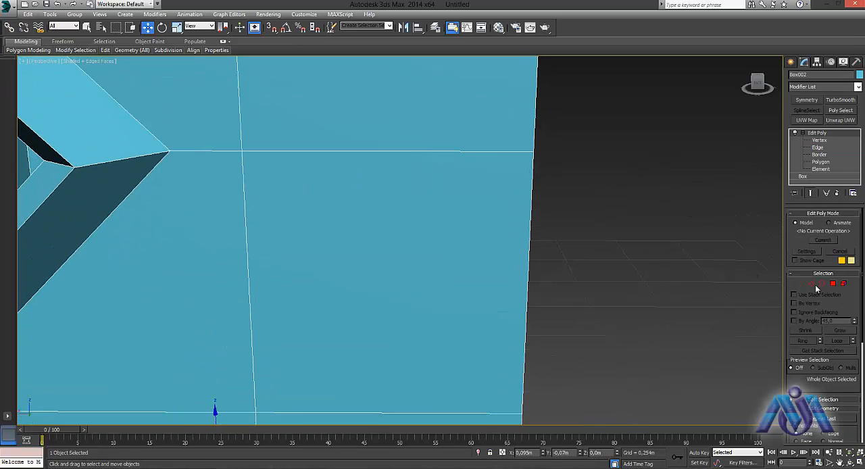
- Insert a vertex at the middle of the horizontal edge directly above, between the vertical edge and the box corner
left_click(811, 284)
left_click(404, 150)
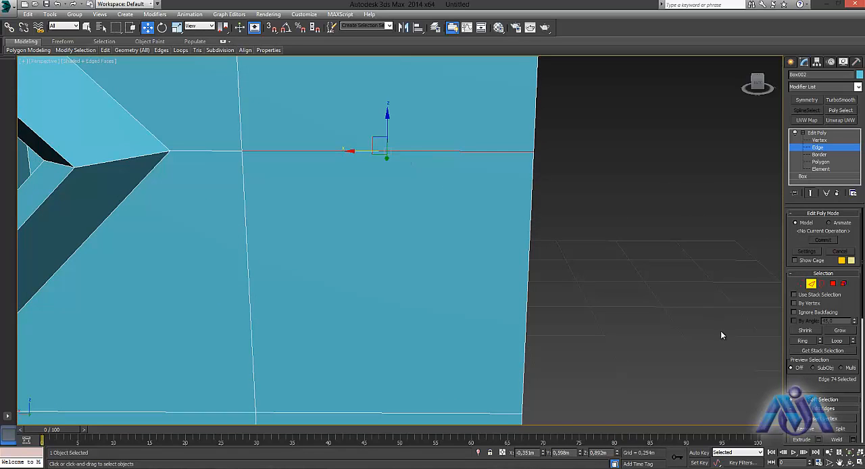
left_click(831, 420)
left_click(387, 151)
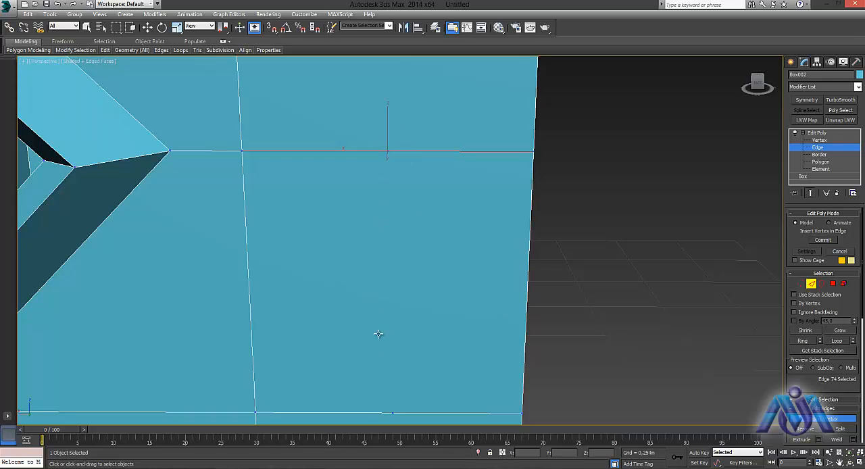
- Select the two inserted vertices at Vertex level and connect them with a new vertical edge
left_click(802, 284)
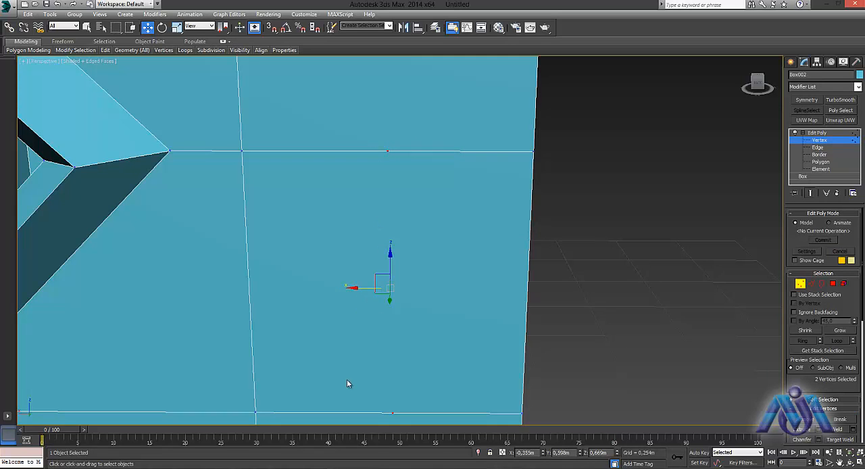
left_click(561, 359)
left_click(395, 423)
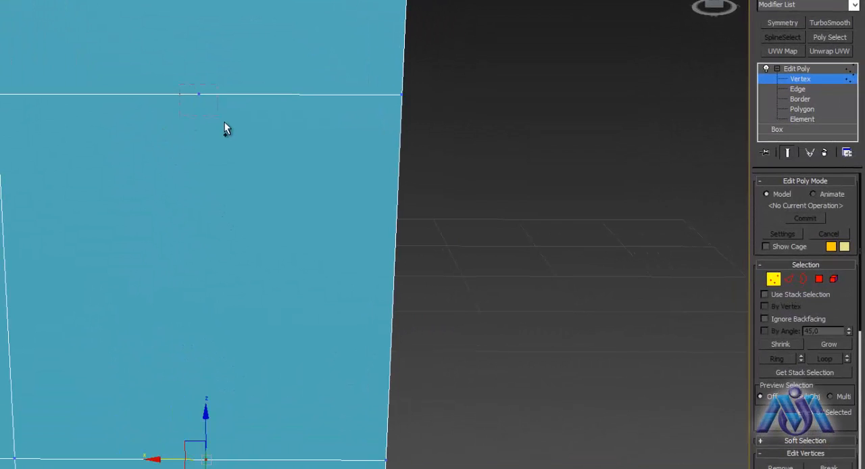
left_click_drag(224, 128, 226, 132, "ctrl")
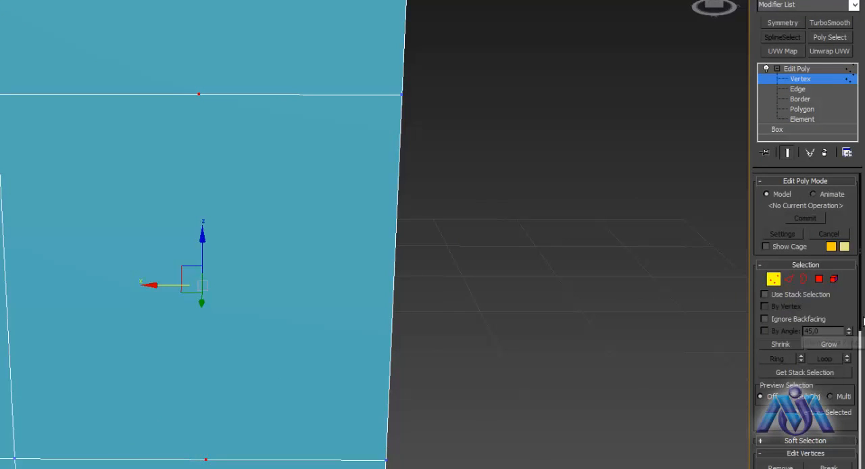
scroll(861, 321, "down", 3)
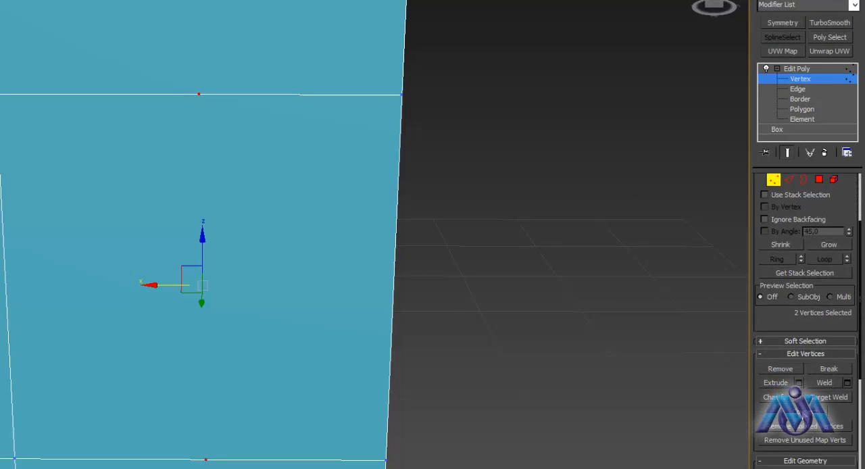
left_click(804, 411)
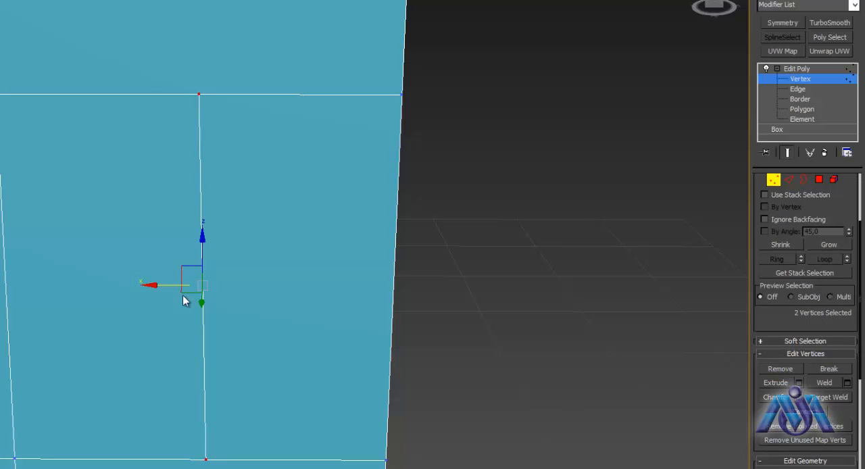
- Shift the two connected vertices toward the box corner, and move the upper one down and back toward the diamond opening
left_click_drag(156, 283, 195, 303)
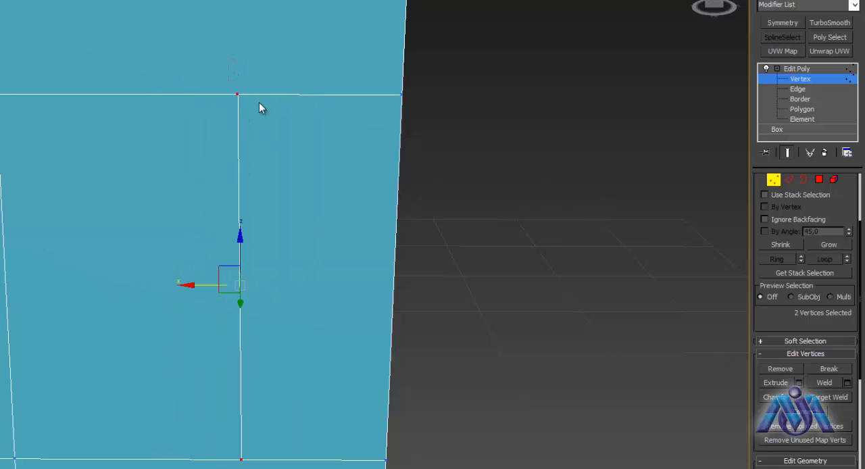
left_click(238, 94)
left_click_drag(239, 41, 226, 189)
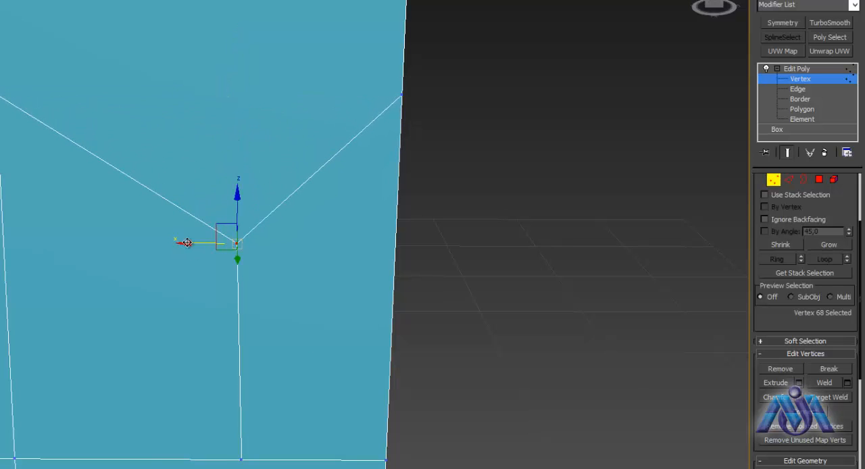
left_click_drag(187, 243, 33, 314)
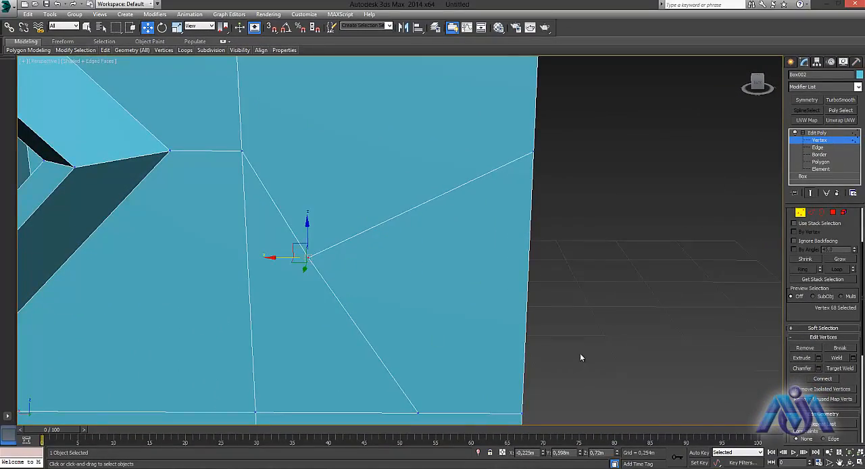
- Remove the slanted edge that runs from the moved vertex to the box corner
middle_click_drag(584, 294, 561, 310, "alt")
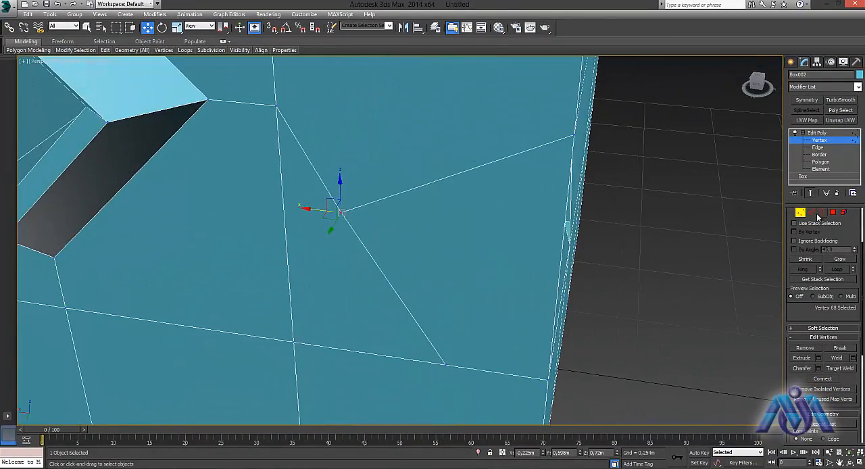
left_click(815, 214, "ctrl")
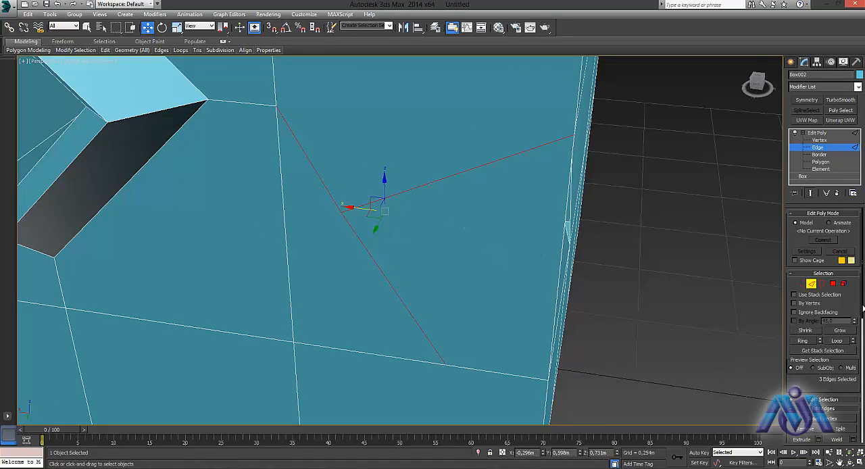
left_click_drag(862, 308, 862, 339)
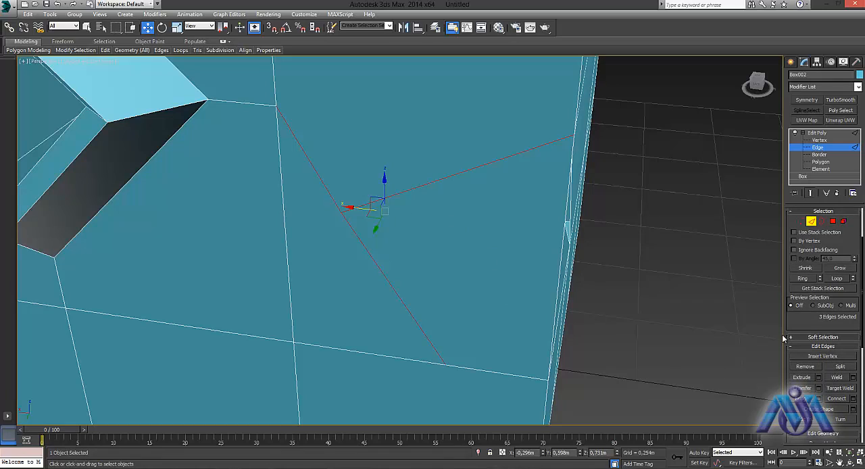
left_click(693, 241)
left_click(516, 155)
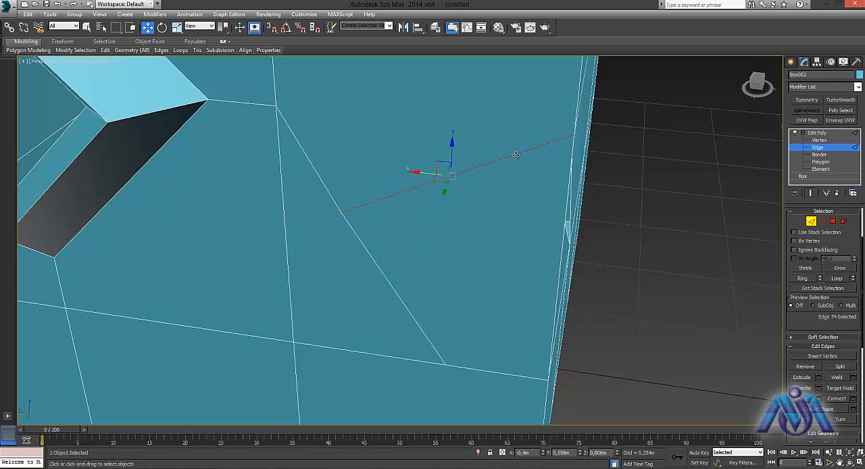
left_click(803, 366)
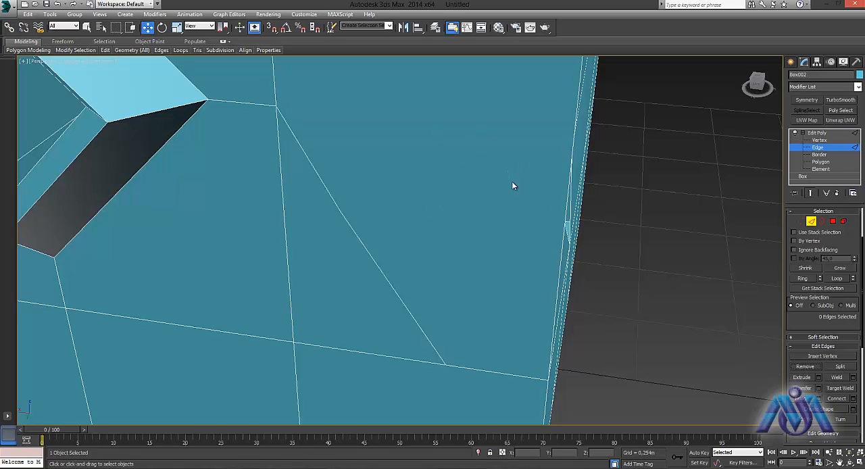
- Delete the upper segment of the bent edge between the diamond opening and the box corner
left_click(378, 265)
left_click(333, 200)
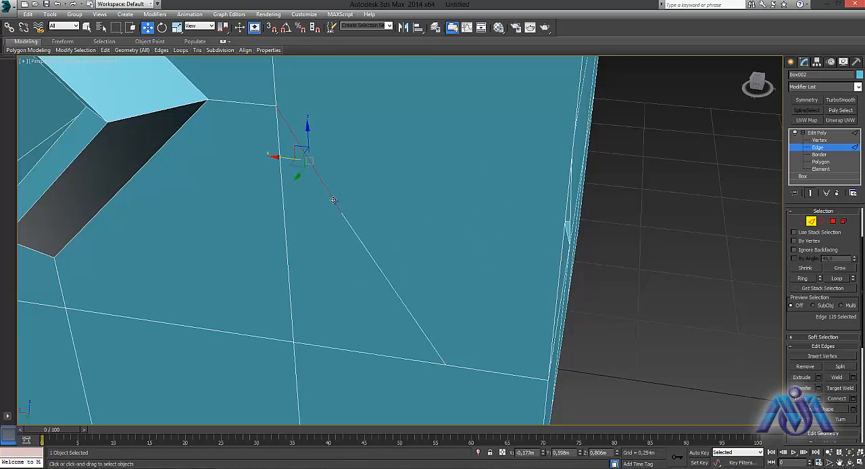
left_click(359, 239)
left_click(335, 200)
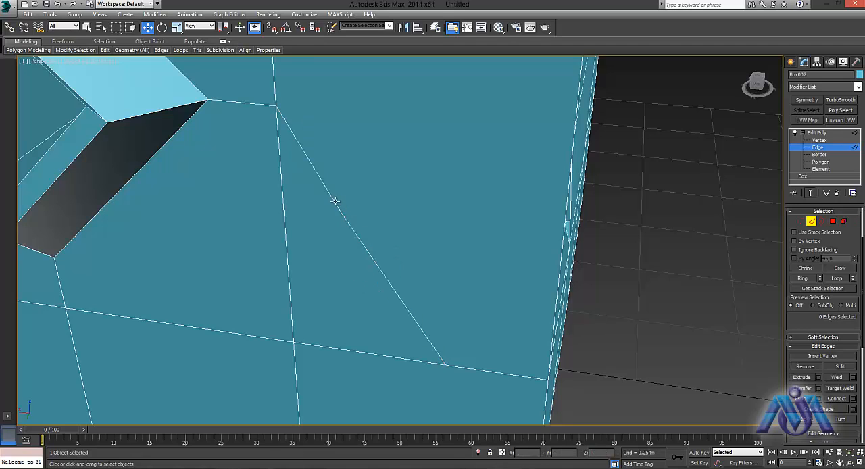
left_click(333, 200)
key("Delete")
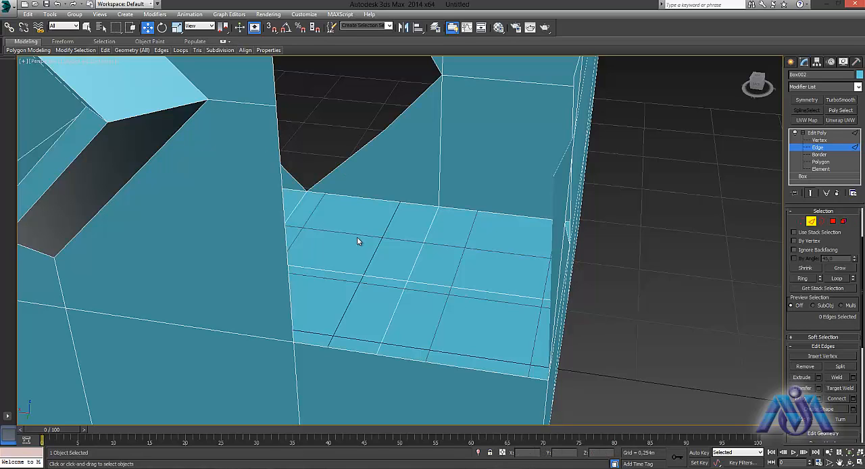
- Undo the segment deletion and the earlier removal of the slanted edge running to the box corner
key("ctrl+z")
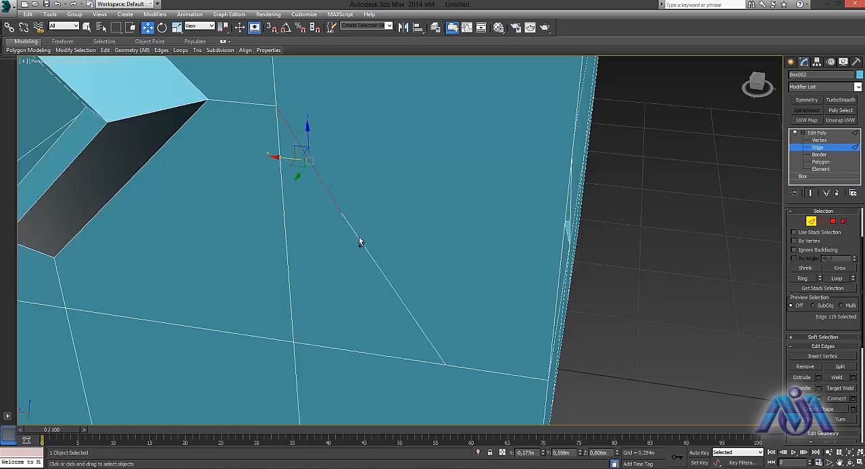
key("ctrl+z")
key("ctrl+z")
key("ctrl+z")
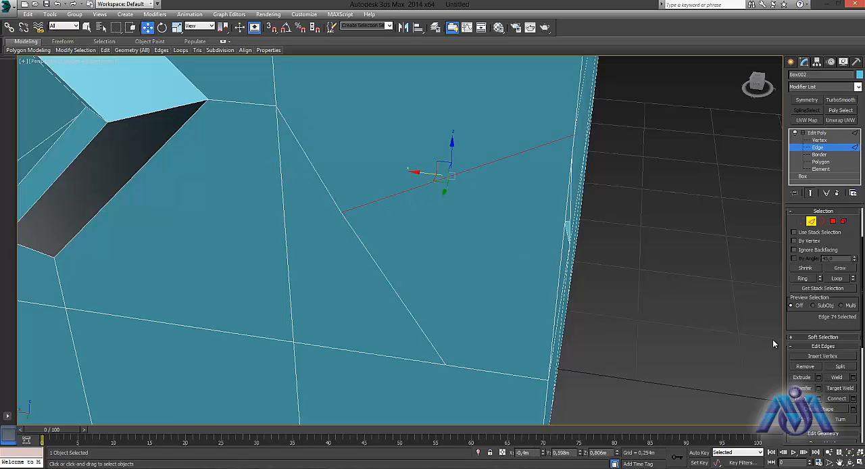
- Split the slanted edge, move the detached edge along X beyond the box corner, and undo that move
left_click(849, 368)
left_click_drag(414, 169, 526, 245)
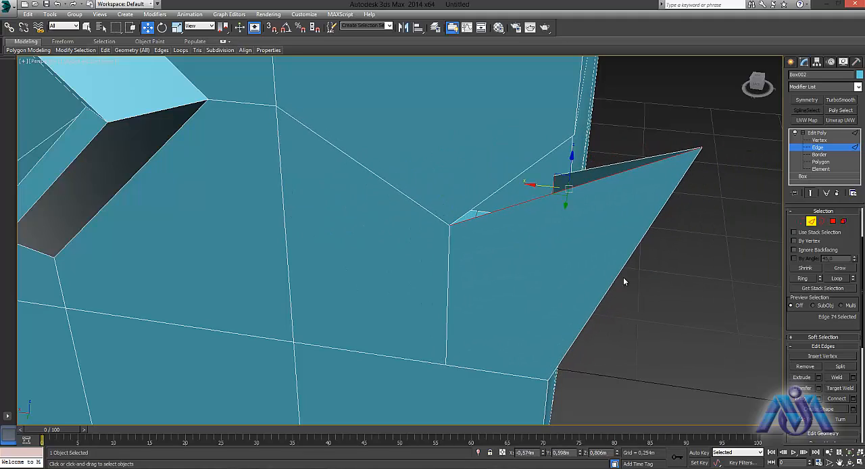
middle_click_drag(683, 268, 436, 242, "alt")
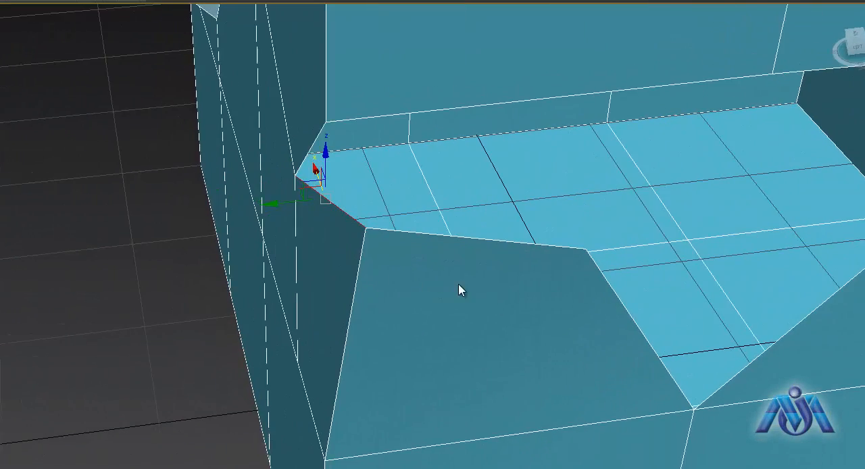
middle_click_drag(459, 290, 500, 285, "alt")
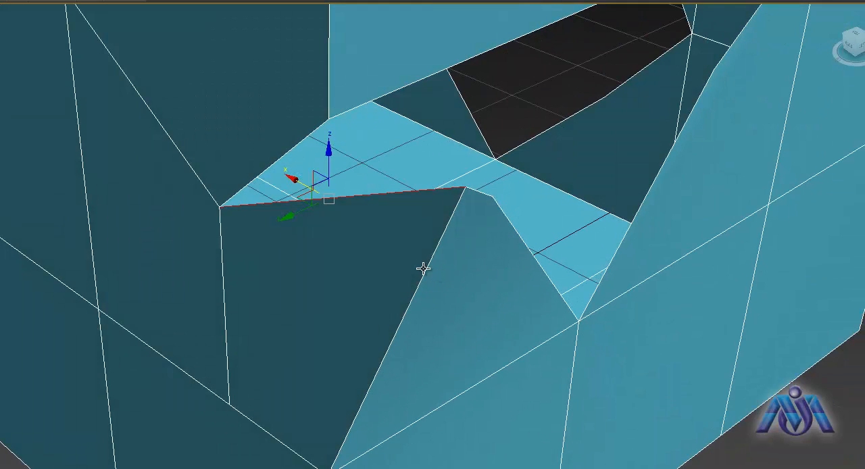
key("ctrl+z")
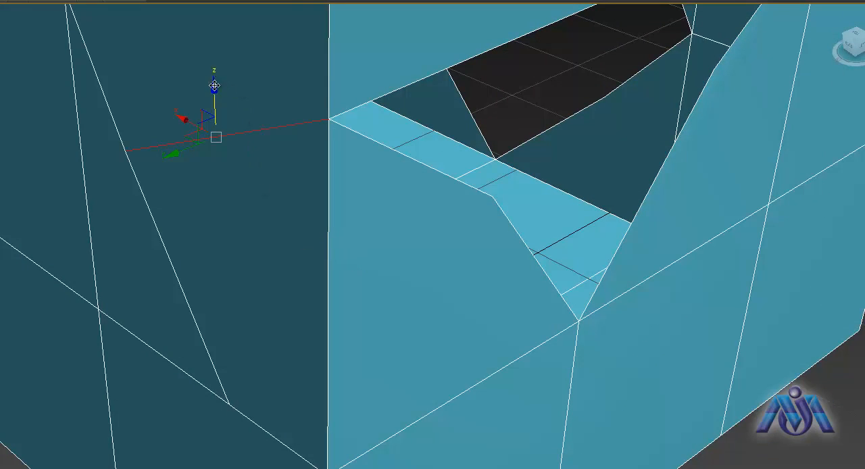
- Move the split edge along Z to open a gap along the slanted line
mouse_move(215, 86)
left_mouse_down()
mouse_move(220, 38)
mouse_move(224, 97)
left_mouse_up()
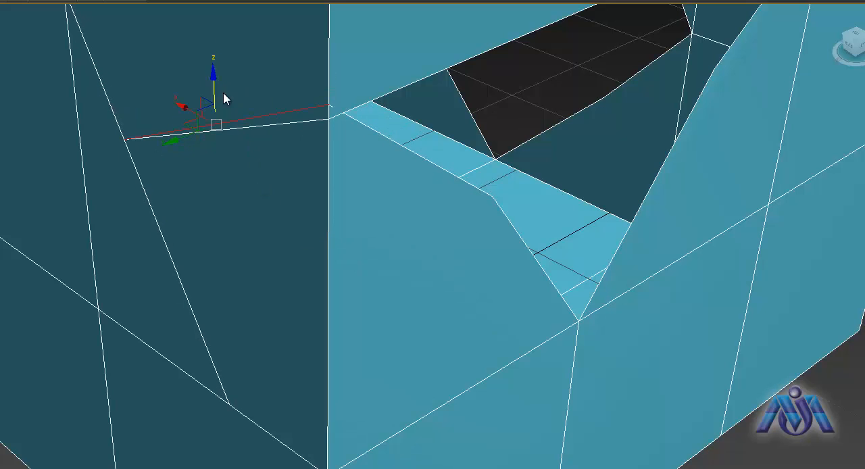
middle_click_drag(385, 210, 439, 198, "alt")
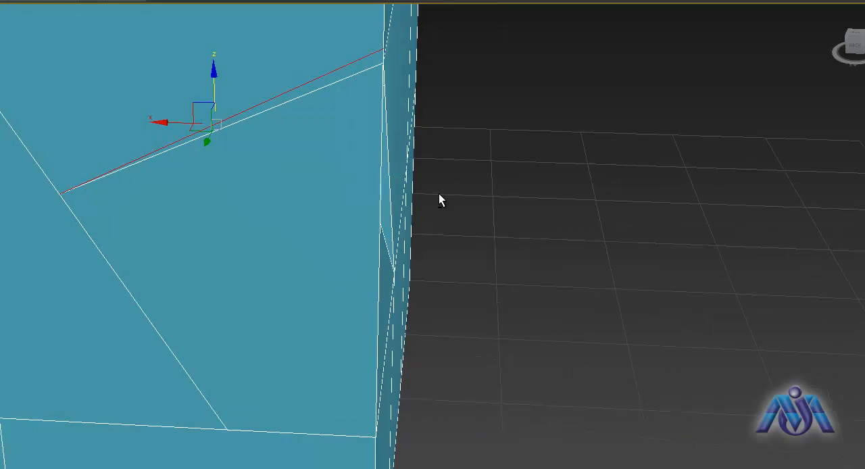
left_click_drag(212, 73, 227, 198)
- Undo the split and the vertex moves back to the straight connected vertical edge
key("ctrl+z")
key("ctrl+z")
key("ctrl+z")
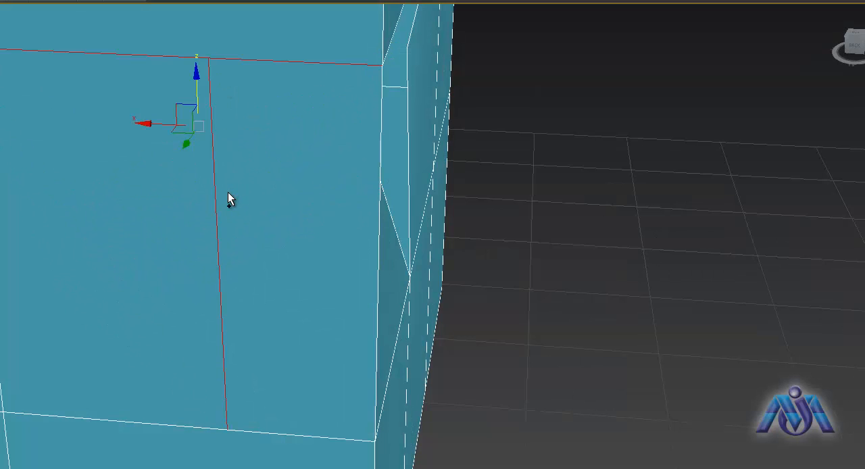
- Select the inserted vertical edge and slide it along X away from the box corner and partly back
left_click(163, 241)
left_click(217, 234)
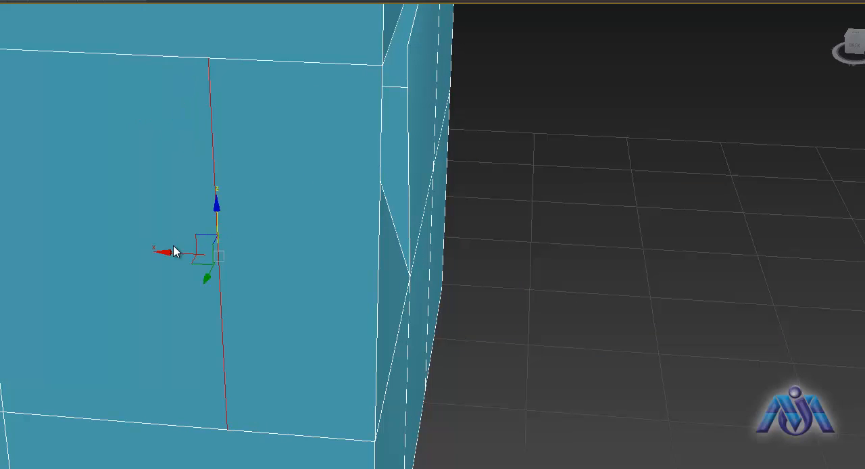
left_click_drag(163, 252, 70, 247)
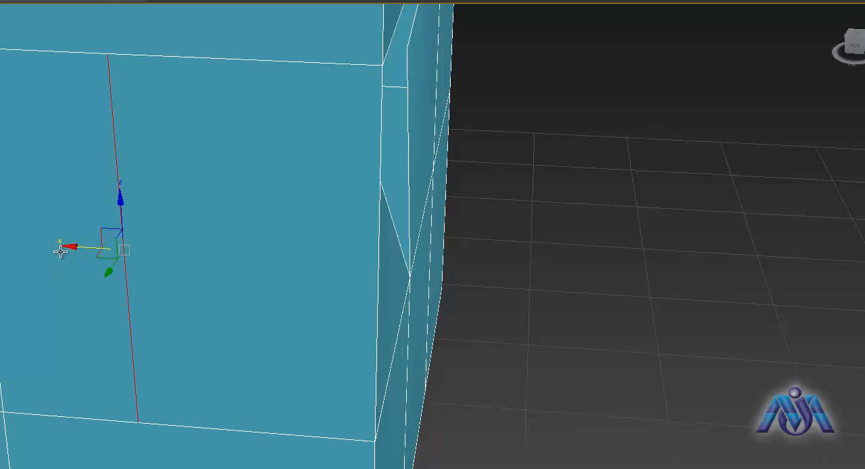
left_click_drag(68, 245, 111, 265)
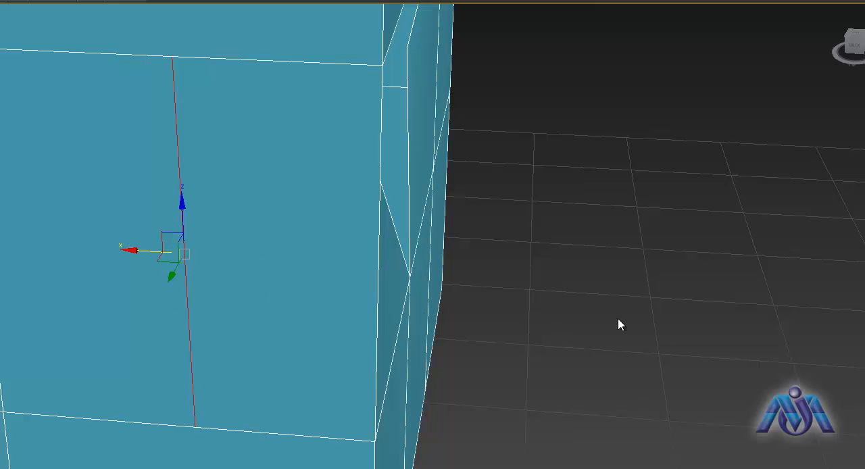
- Move the vertical edge along X past the box corner, return it to the middle of the face section, and deselect it
left_click(690, 340)
left_click(183, 252)
left_click_drag(143, 251, 446, 315)
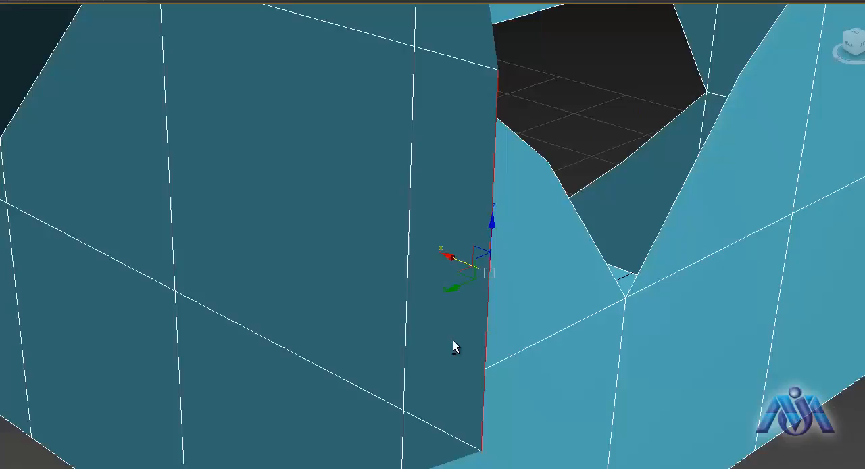
middle_click_drag(453, 340, 447, 287, "alt")
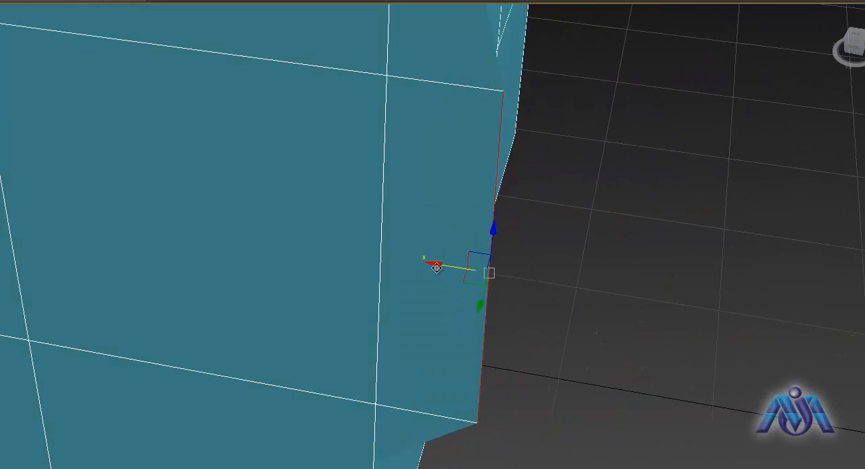
left_click_drag(434, 266, 154, 239)
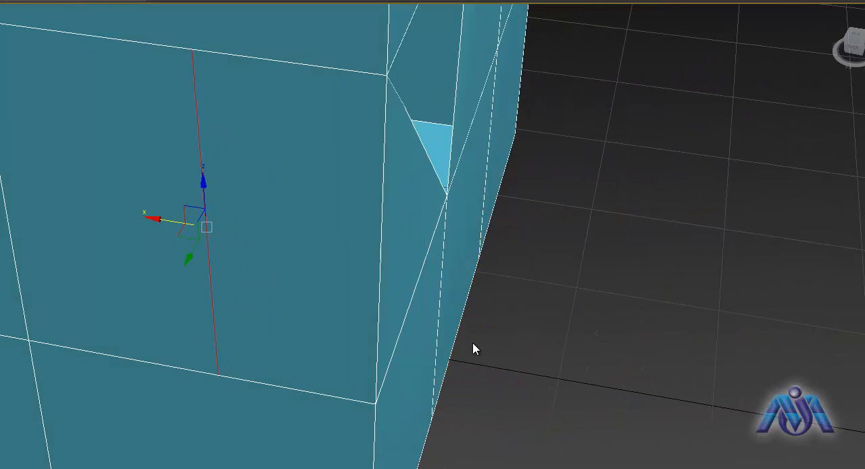
left_click(58, 281)
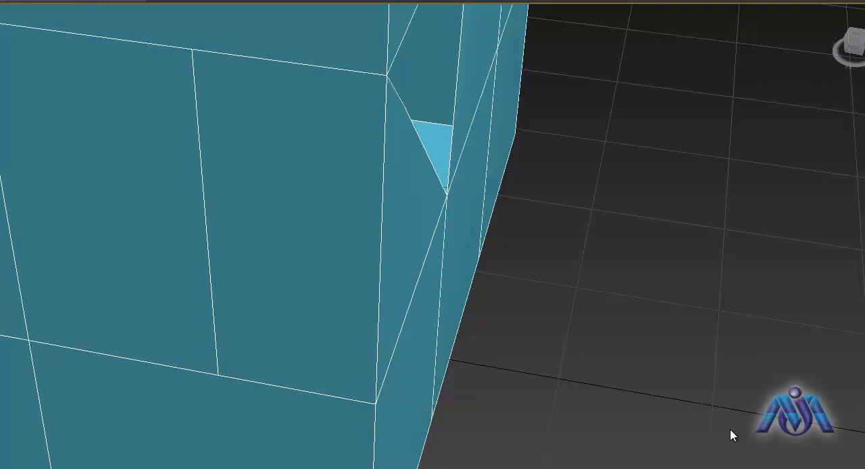
- Extrude the inserted vertical edge outward with a height of about 0.214 m and a widened base
left_click(210, 265)
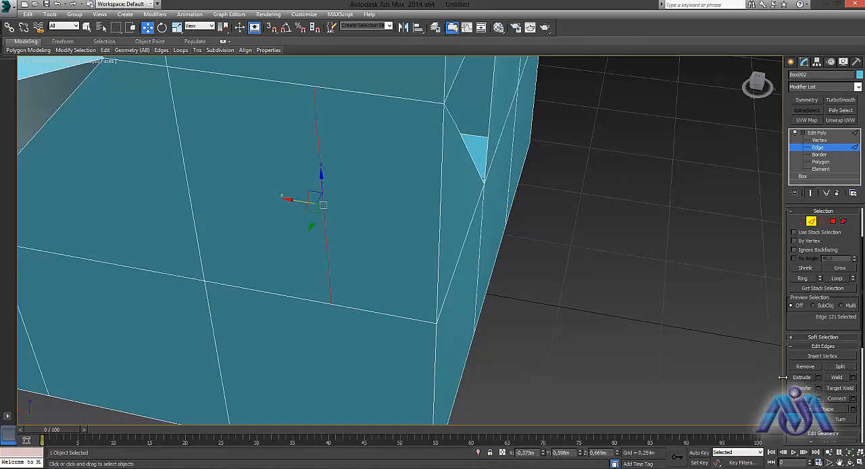
left_click(817, 378)
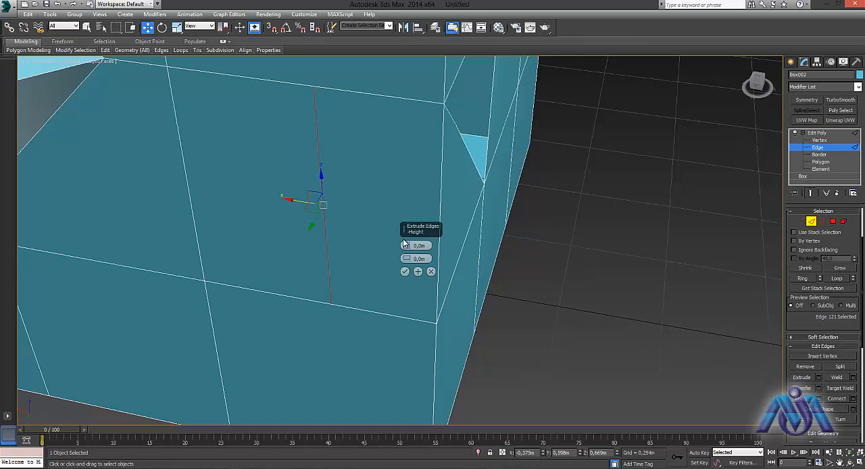
left_click_drag(405, 241, 408, 207)
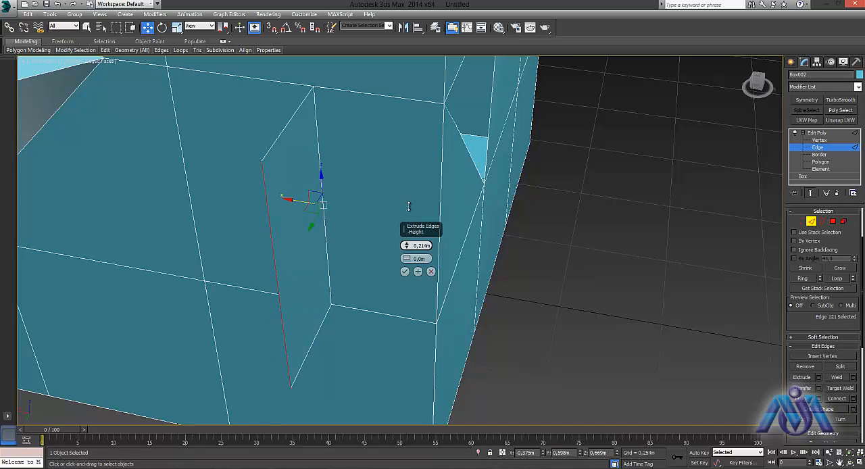
mouse_move(409, 258)
left_mouse_down()
mouse_move(410, 234)
mouse_move(409, 260)
left_mouse_up()
left_click(405, 270)
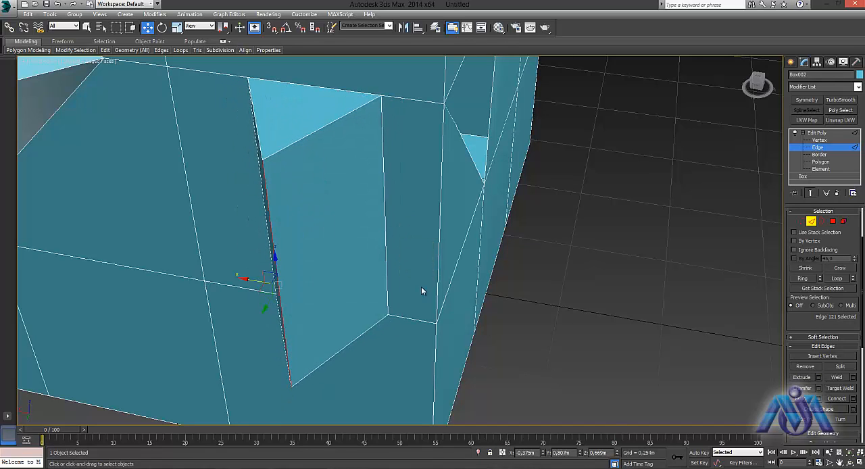
- Start a chamfer on the extruded ridge edge, trying up to 4 segments and returning to 1
middle_click_drag(383, 281, 224, 174, "alt")
middle_click_drag(257, 236, 333, 219, "alt")
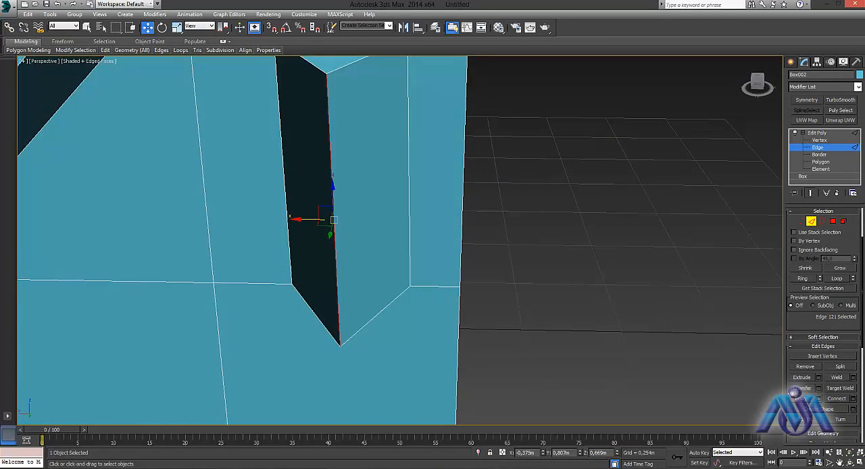
left_click(818, 388)
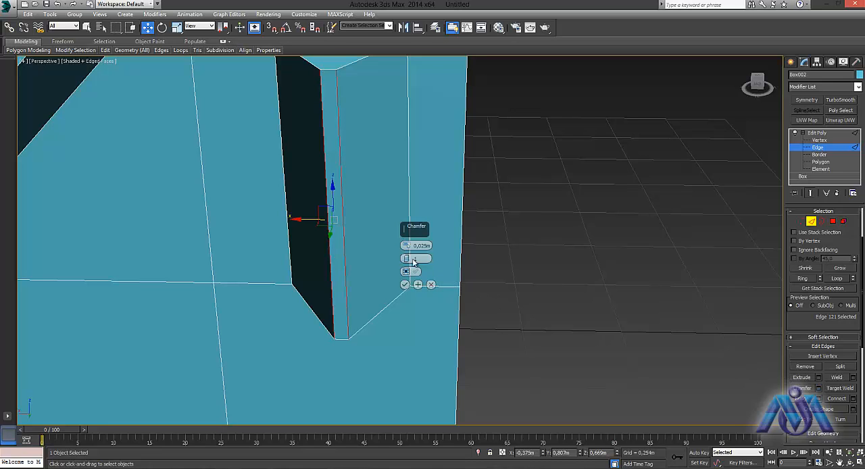
middle_click_drag(498, 264, 511, 279, "alt")
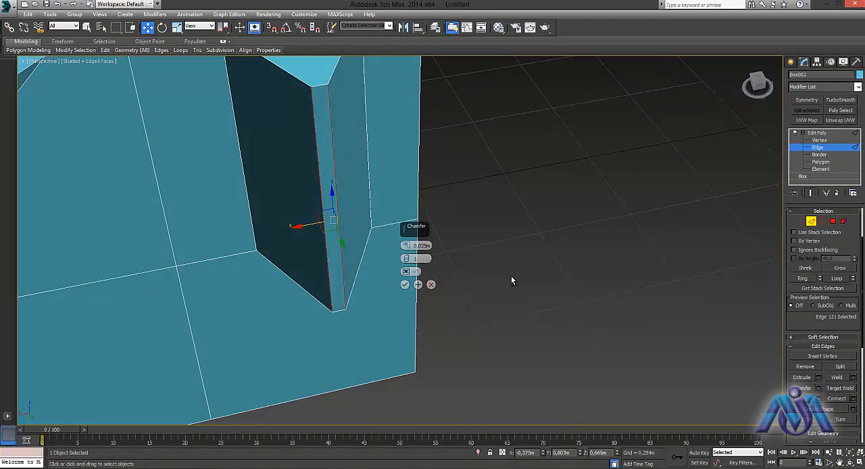
left_click(406, 258)
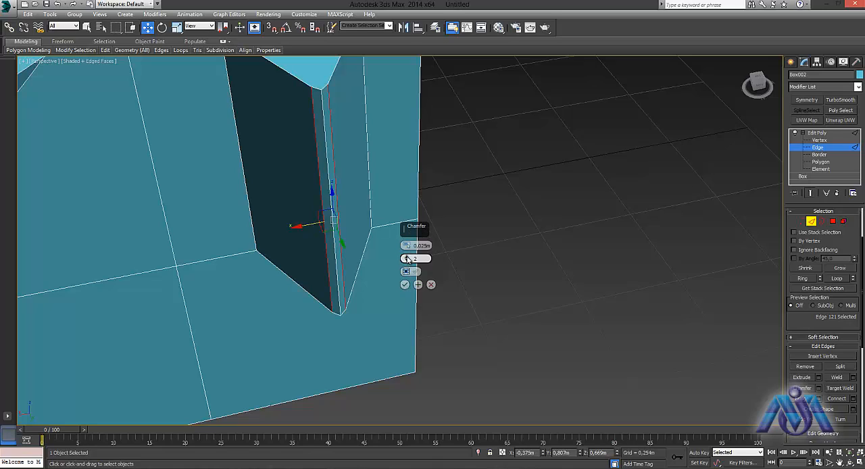
left_click(407, 259)
left_click(407, 260)
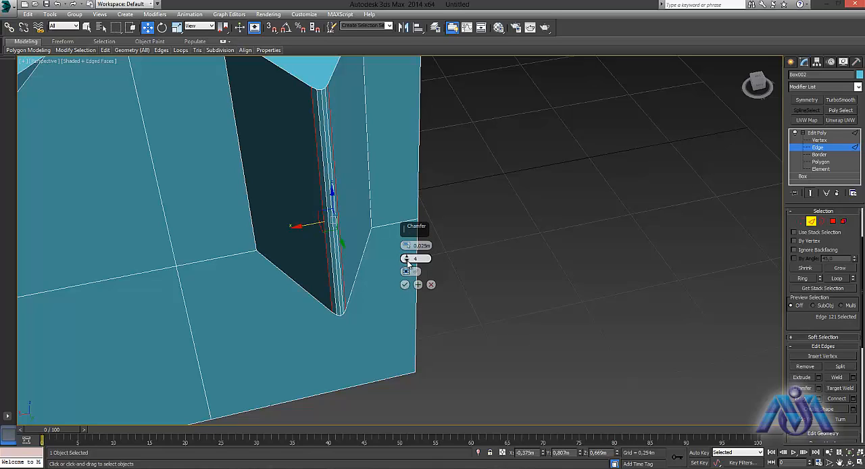
left_click(407, 261)
left_click(408, 262)
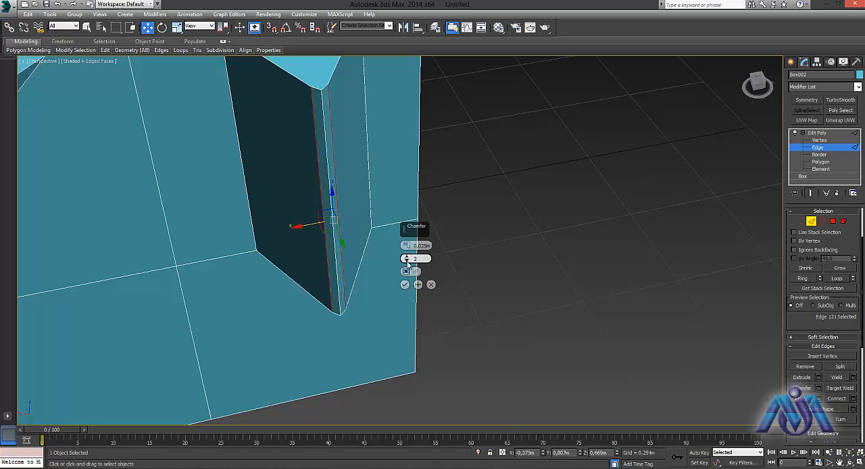
left_click(407, 262)
- Set the chamfer amount of the ridge edge to about 0.132 m
left_click_drag(408, 248, 409, 225)
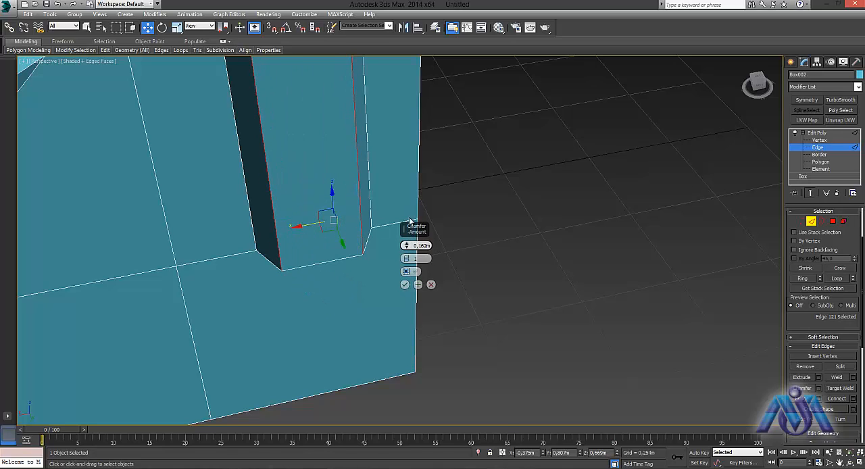
middle_click_drag(438, 180, 467, 243, "alt")
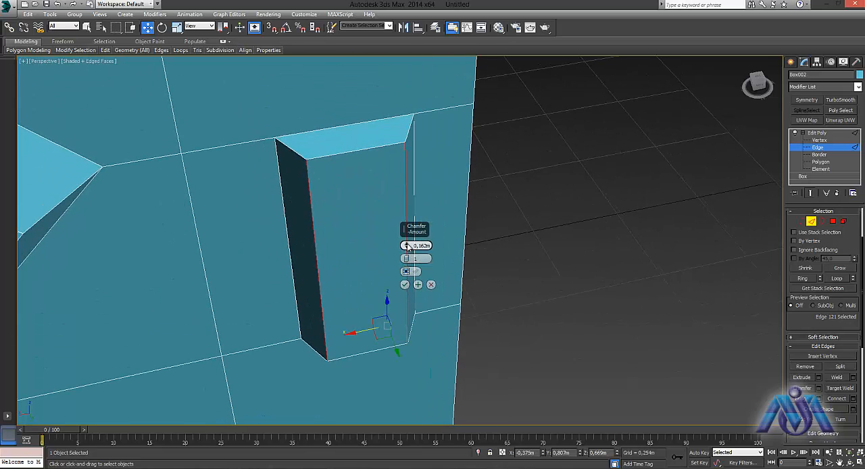
left_click_drag(407, 246, 408, 247)
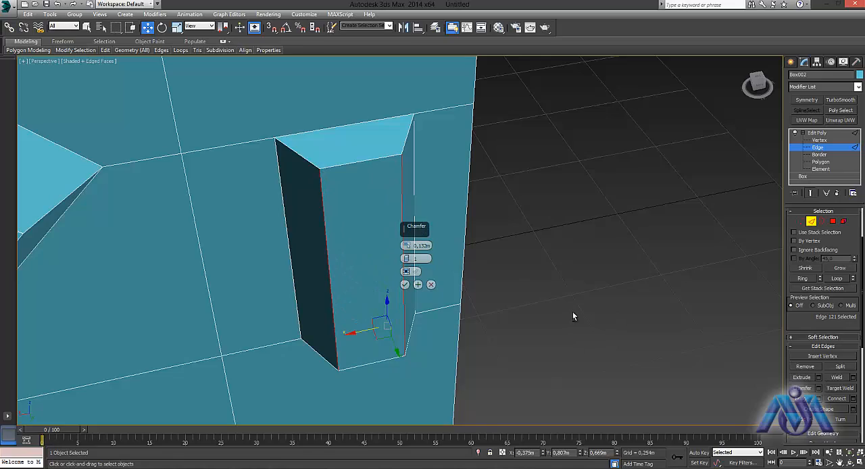
middle_click_drag(572, 315, 493, 310, "alt")
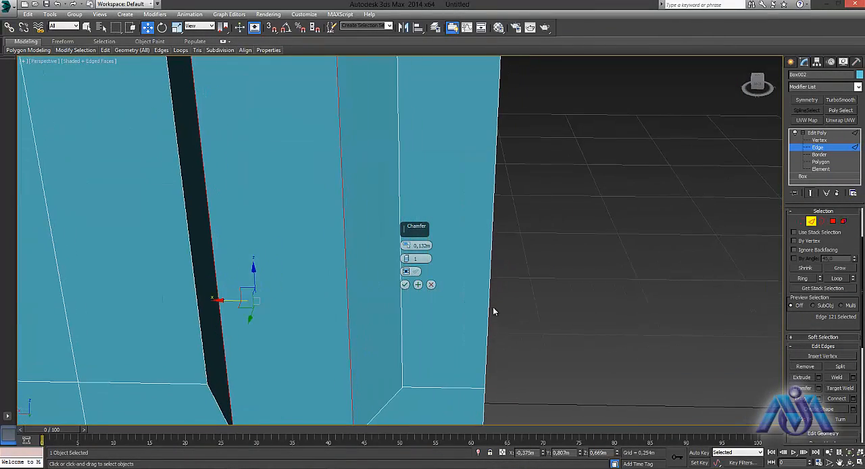
- Make the chamfer open so its front face is left out, and apply it
left_click(415, 271)
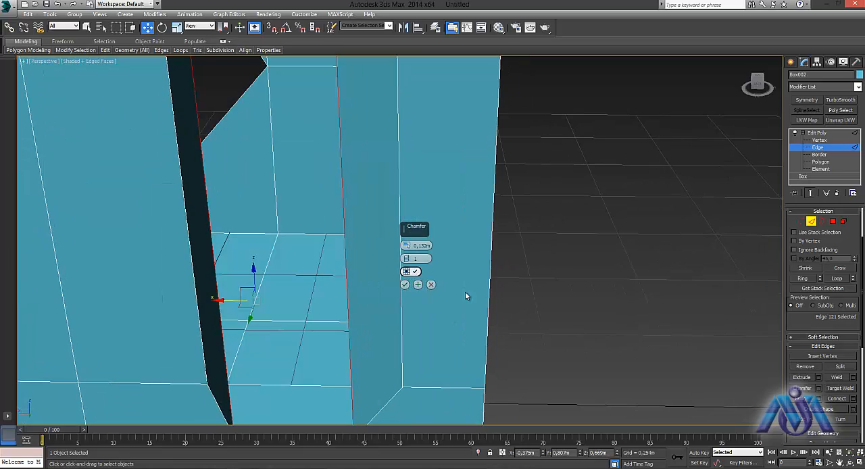
middle_click_drag(464, 295, 644, 347, "alt")
left_click(405, 285)
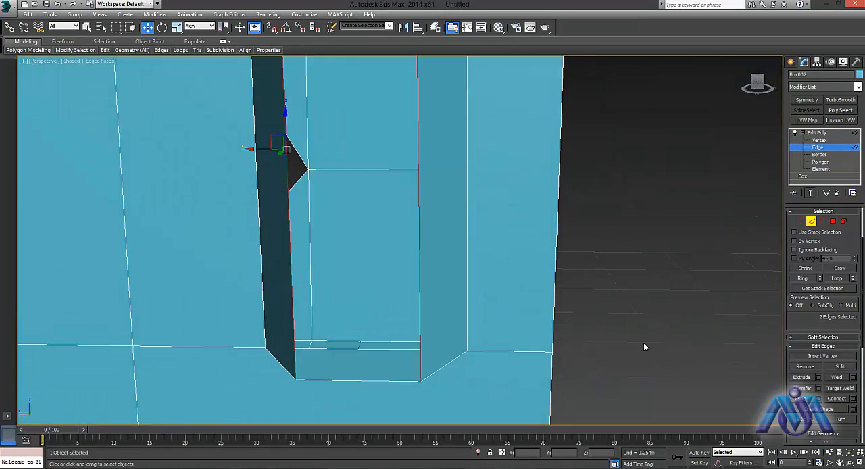
- Try to connect the two facing vertical edges across the open gap of the chamfered ridge with 1 segment
left_click(592, 278)
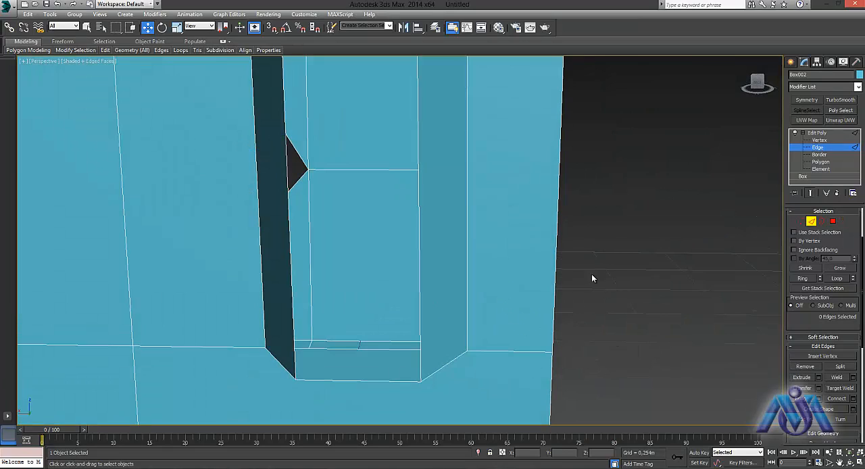
left_click(417, 214)
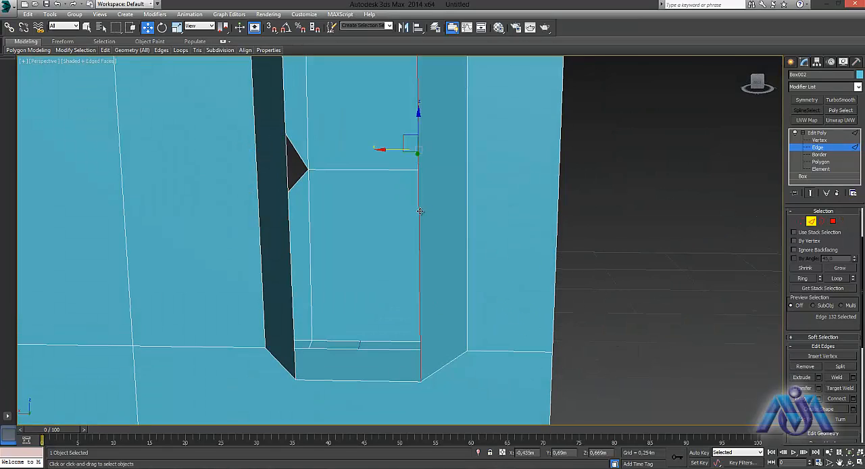
left_click(286, 196)
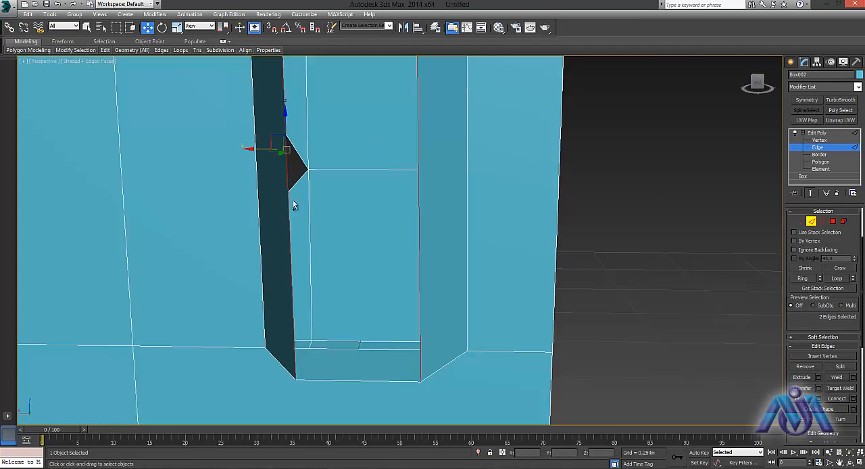
left_click(853, 399)
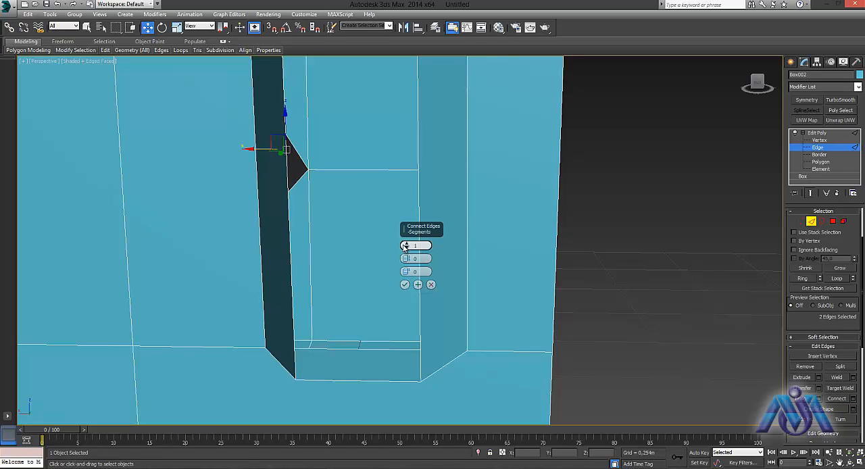
left_click_drag(405, 244, 403, 208)
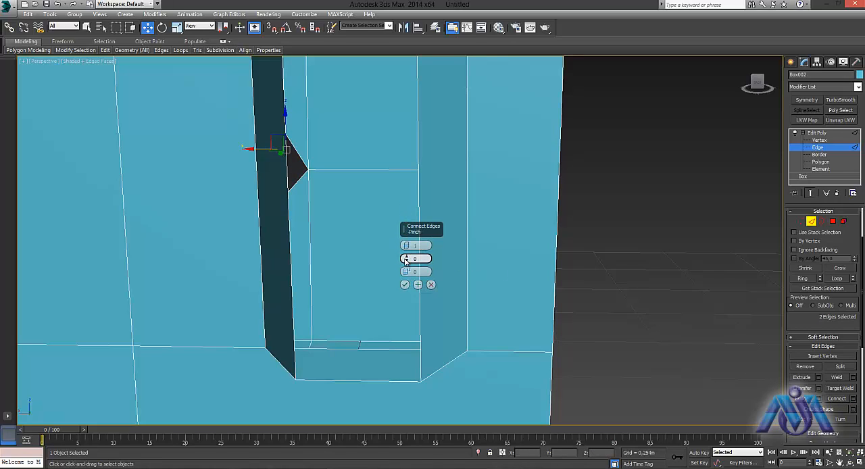
left_click(431, 284)
- Connect the upper and lower horizontal edges of the bottom middle panel, below the diamond-shaped opening, with a vertical edge
middle_click_drag(520, 291, 751, 323, "alt")
scroll(402, 238, "down", 5)
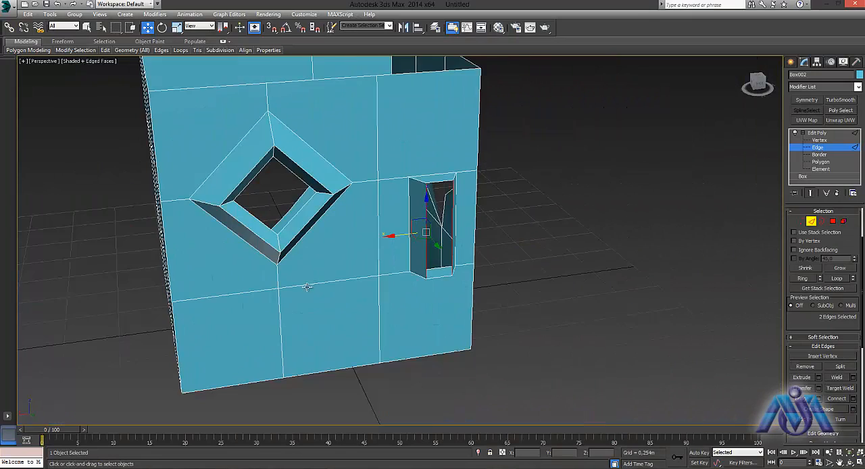
middle_click_drag(307, 287, 331, 228)
left_click(348, 215)
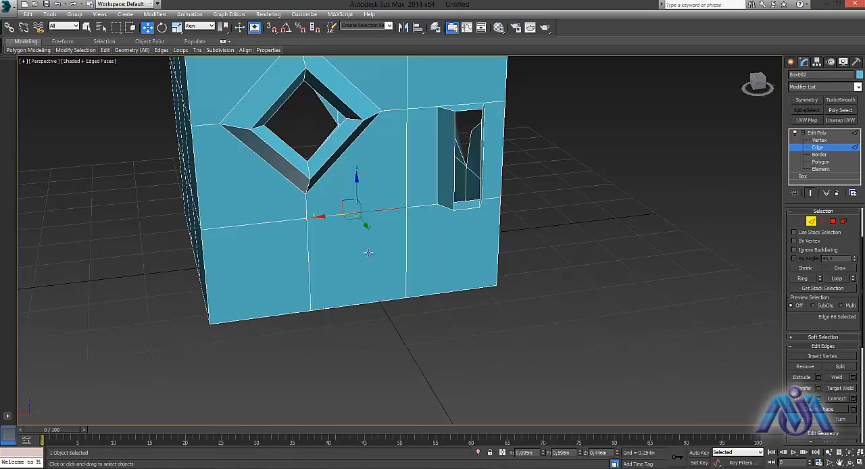
left_click(374, 301, "ctrl")
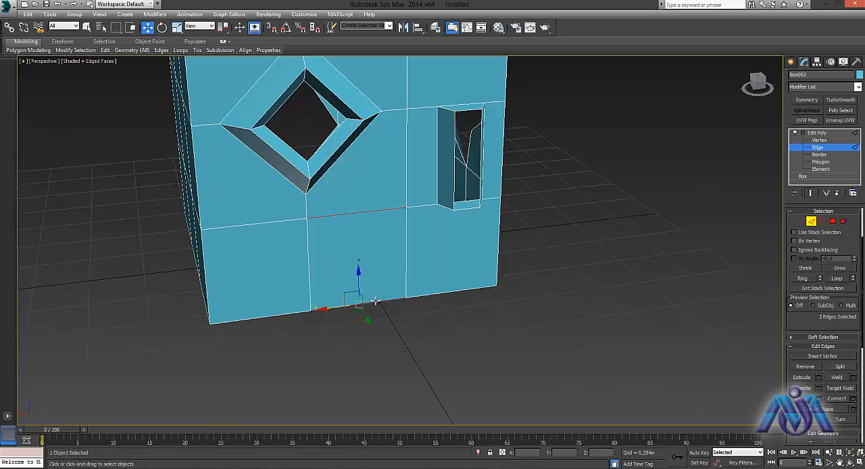
left_click(842, 402)
- Connect the two long vertical edges of the side face beside the open chamfer gap
middle_click_drag(439, 303, 409, 312, "alt")
scroll(370, 273, "up", 6)
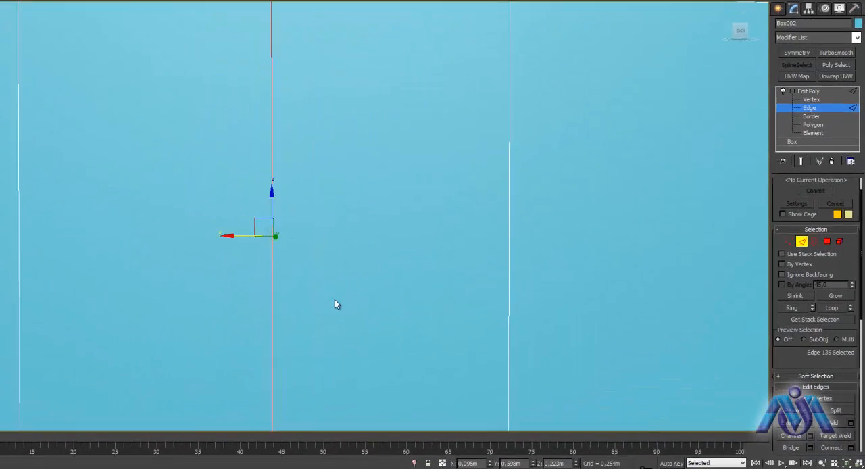
middle_click_drag(334, 304, 352, 230)
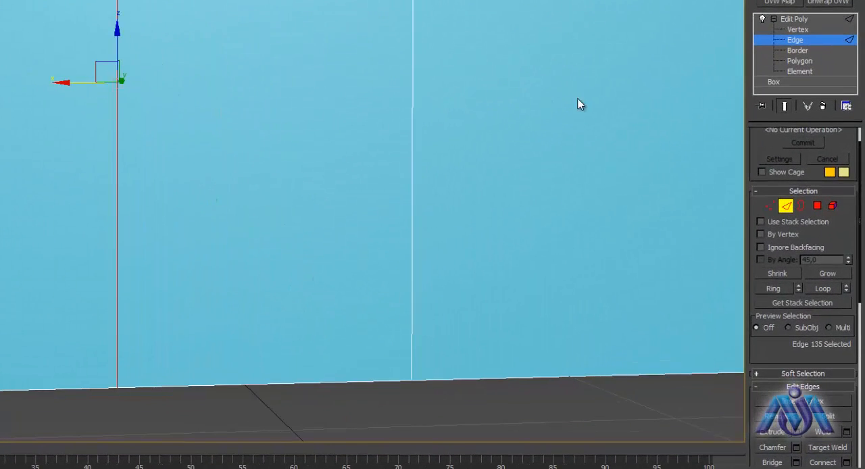
middle_click_drag(543, 162, 285, 266)
middle_click_drag(313, 184, 143, 297)
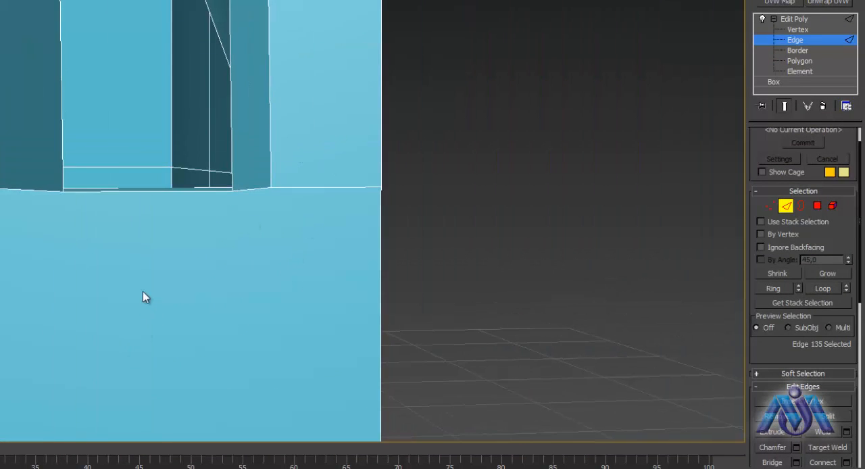
middle_click_drag(163, 46, 180, 386)
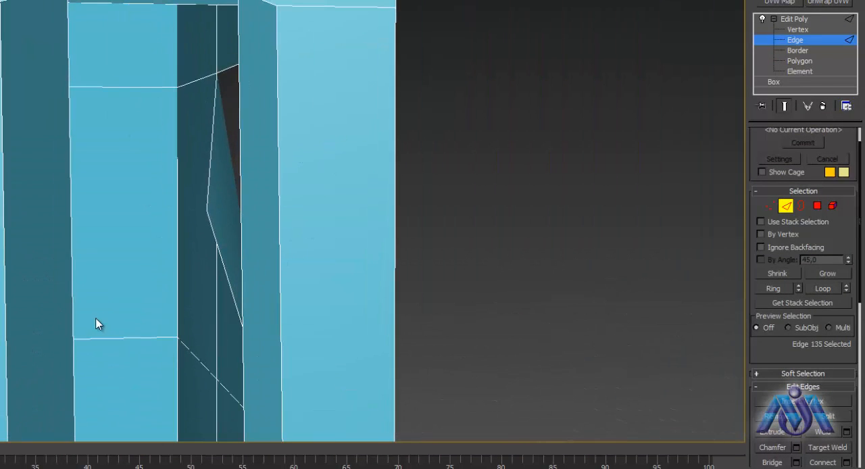
left_click(6, 241)
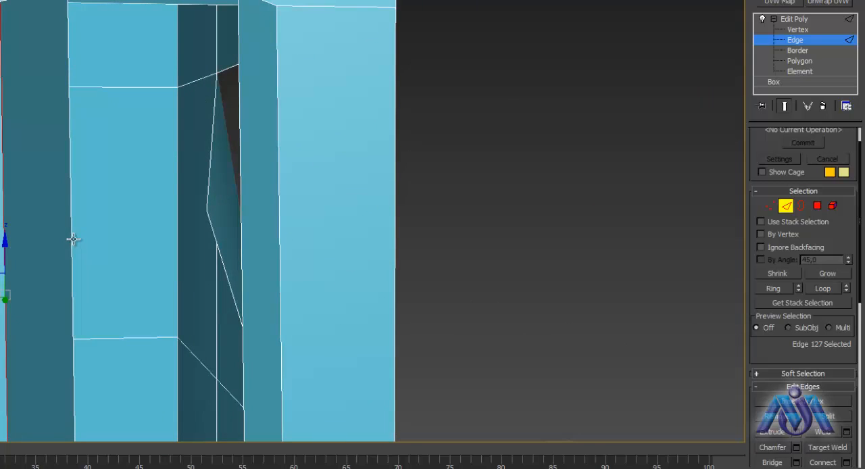
middle_click_drag(71, 262, 161, 286, "alt")
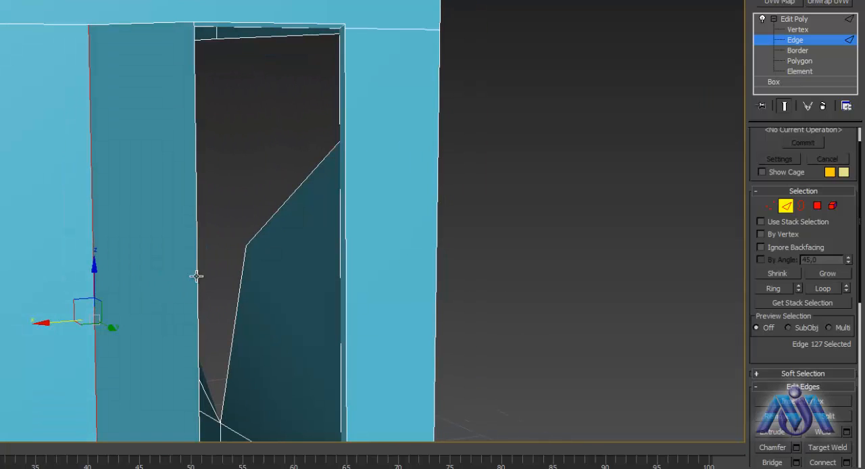
left_click(196, 276, "ctrl")
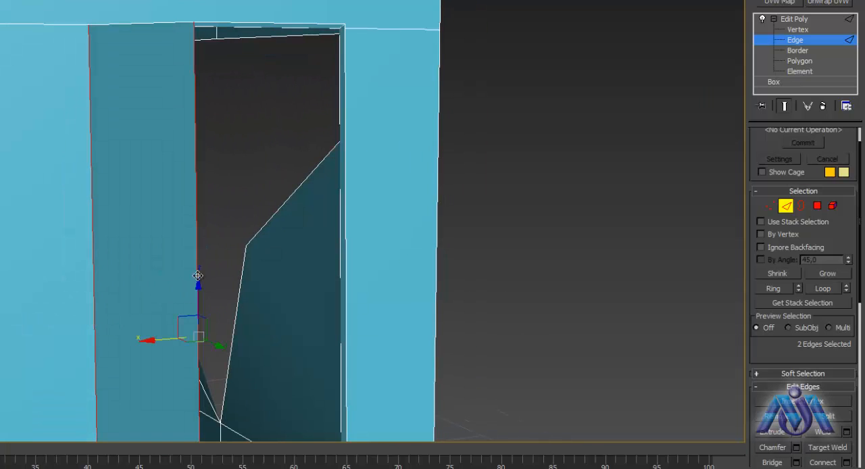
left_click(832, 465)
middle_click_drag(390, 371, 291, 168)
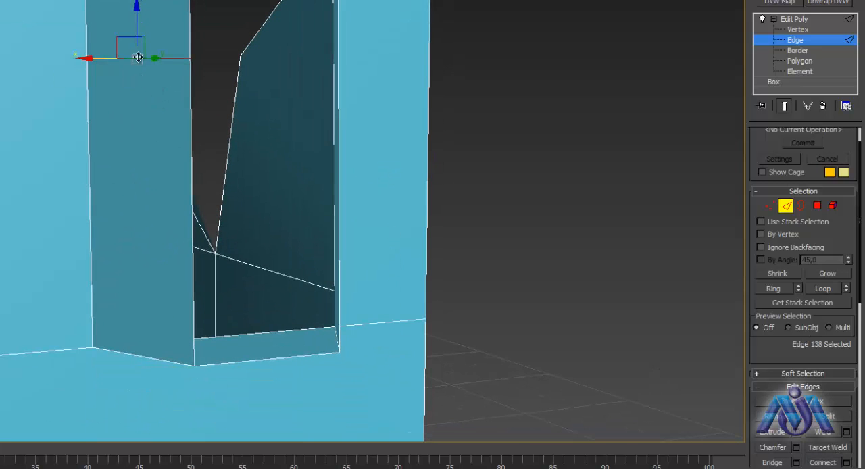
- Examine the connected panels up close and look through the available edge and geometry editing tools
middle_click_drag(453, 284, 423, 283, "alt")
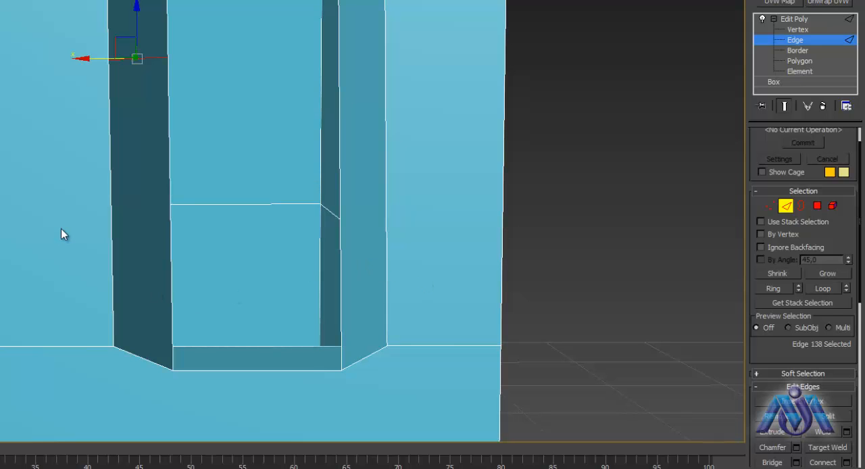
middle_click_drag(61, 233, 154, 207, "alt")
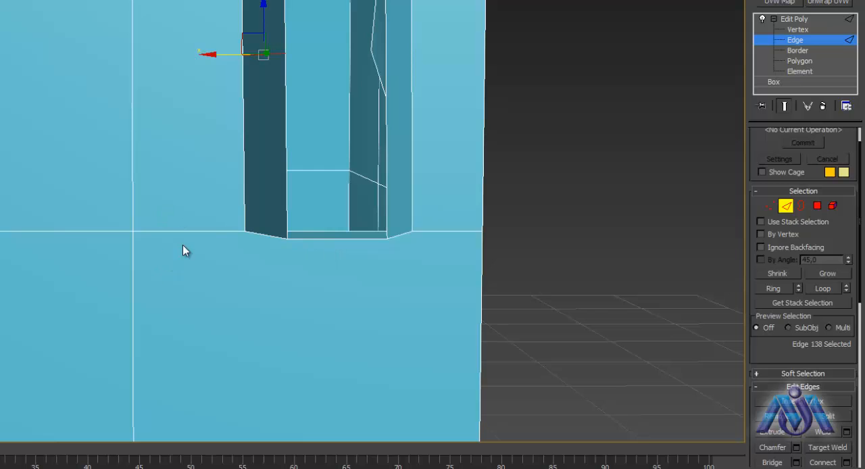
scroll(182, 250, "up", 10)
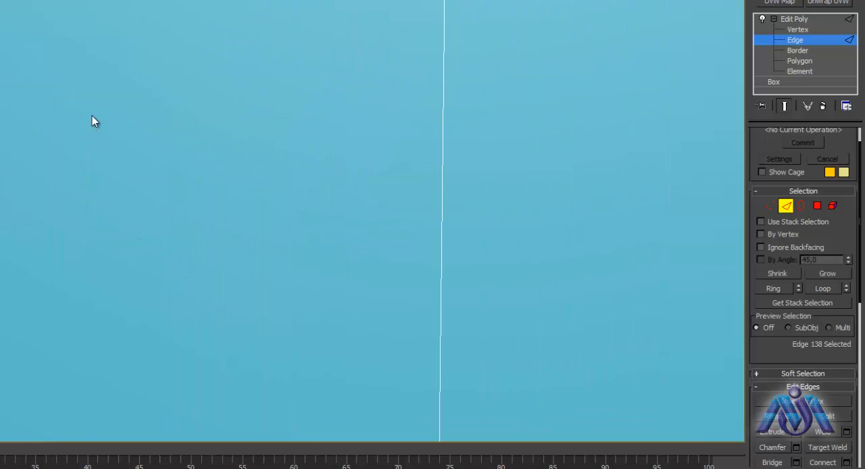
middle_click_drag(95, 119, 192, 264)
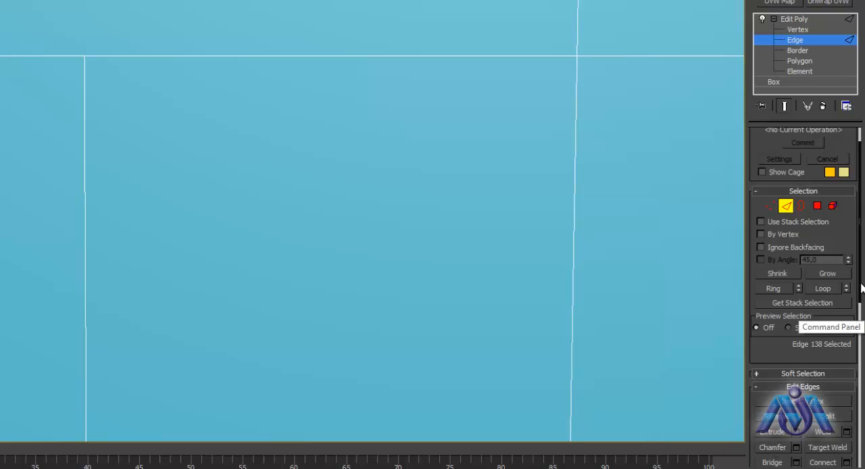
scroll(862, 331, "down", 5)
scroll(861, 338, "down", 5)
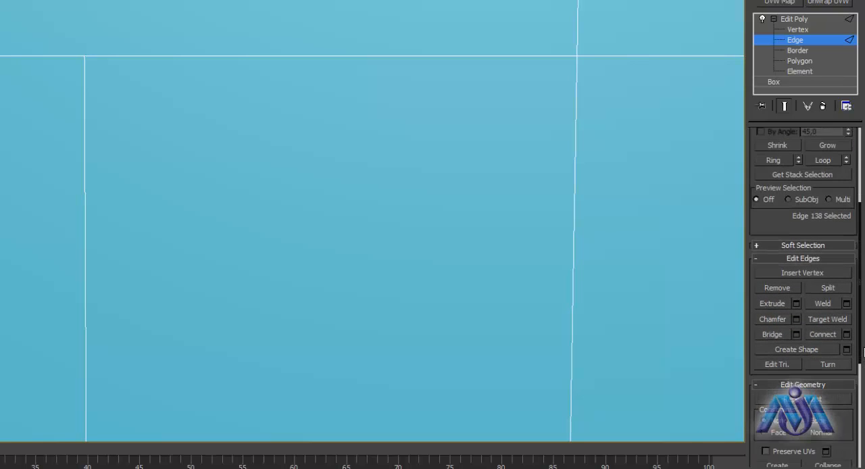
scroll(802, 284, "down", 5)
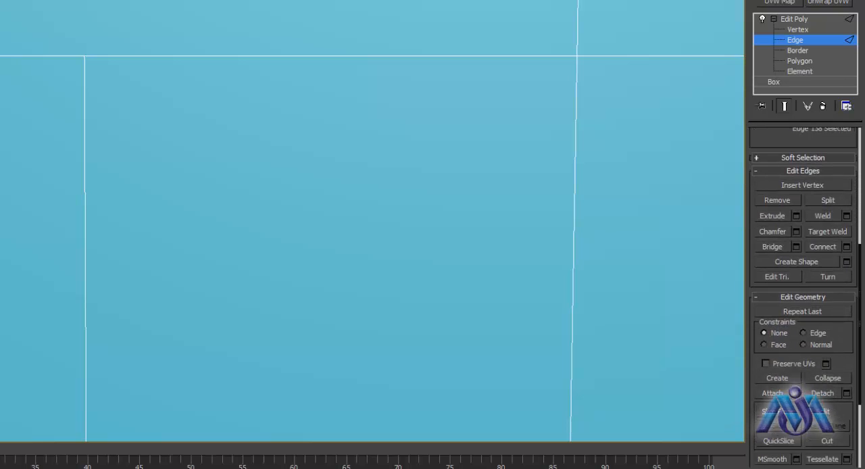
scroll(803, 284, "up", 8)
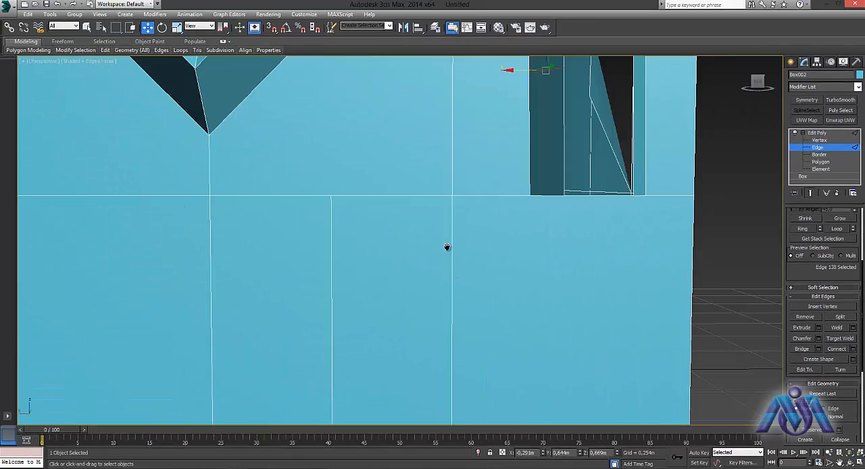
- Examine the openings on the box's different sides, including the one in the face around the corner
middle_click_drag(446, 246, 565, 320)
scroll(588, 265, "down", 3)
middle_click_drag(601, 249, 329, 315)
middle_click_drag(329, 315, 393, 313, "alt")
scroll(363, 279, "up", 3)
middle_click_drag(363, 279, 447, 323)
middle_click_drag(446, 324, 383, 164, "alt")
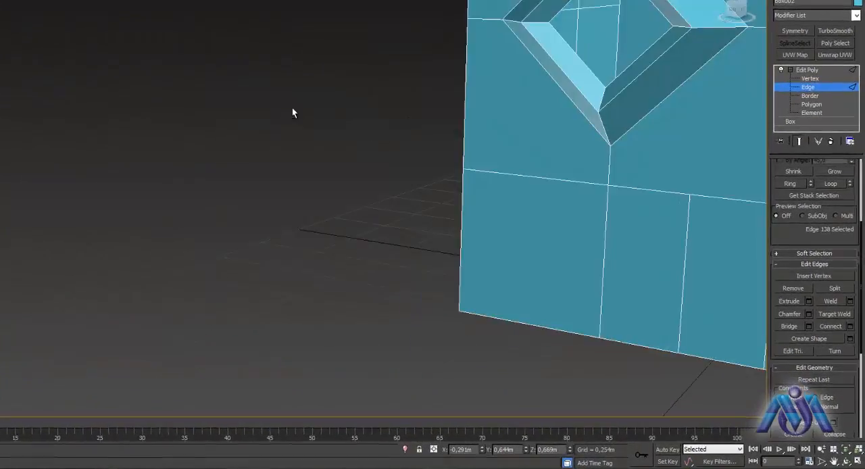
middle_click_drag(488, 181, 89, 234)
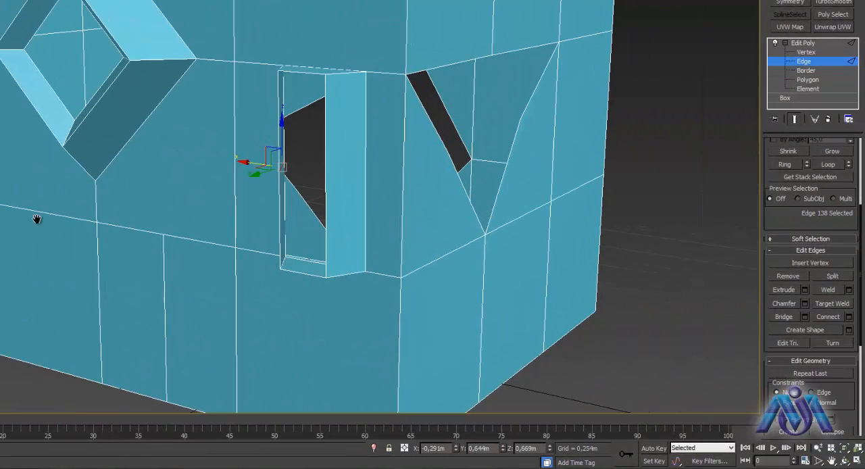
middle_click_drag(210, 196, 194, 273)
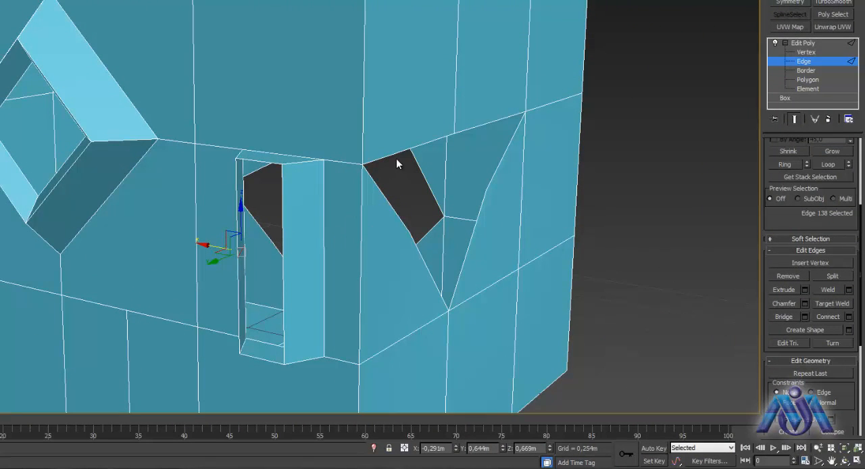
middle_click_drag(585, 150, 549, 153, "alt")
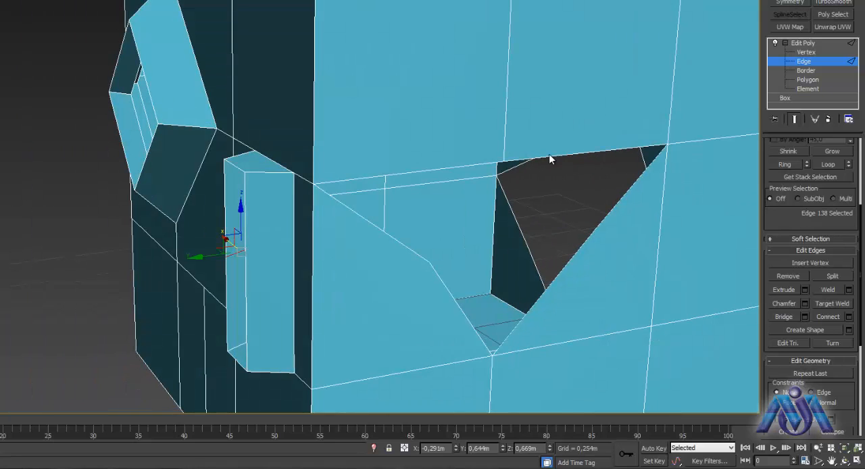
middle_click_drag(605, 104, 354, 150, "alt")
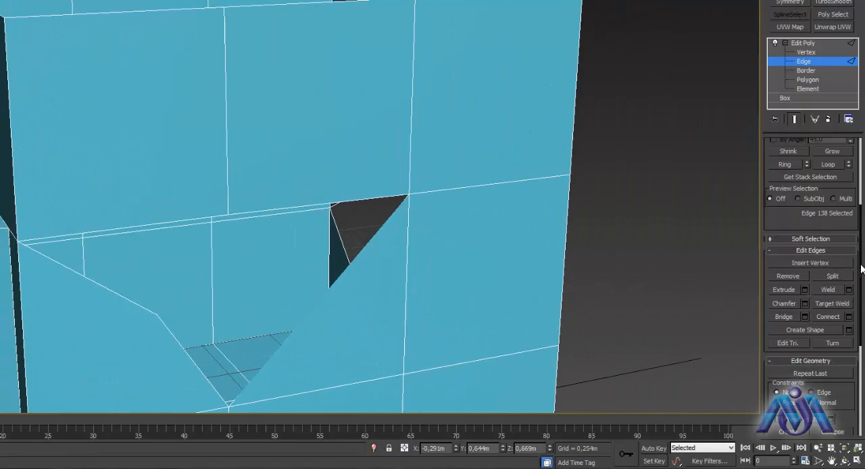
- Switch the Edit Poly sub-object level to Border, with the box's open top in view
scroll(775, 266, "up", 5)
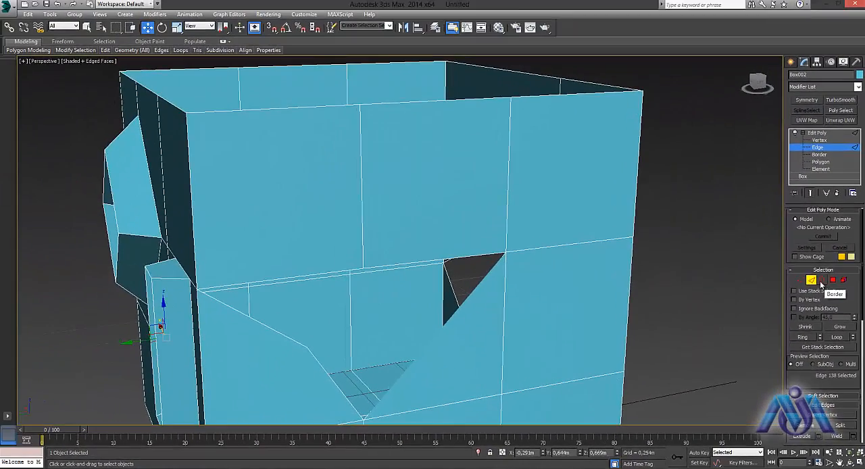
left_click(809, 230)
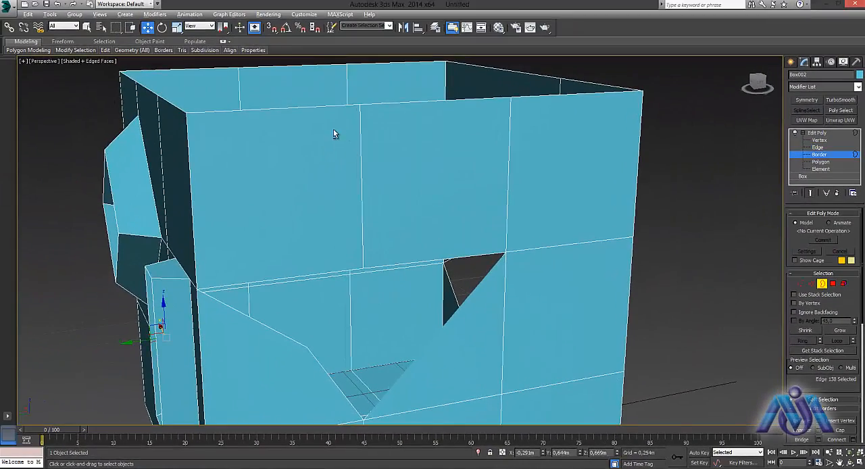
middle_click_drag(333, 131, 371, 161, "alt")
middle_click_drag(310, 183, 455, 365)
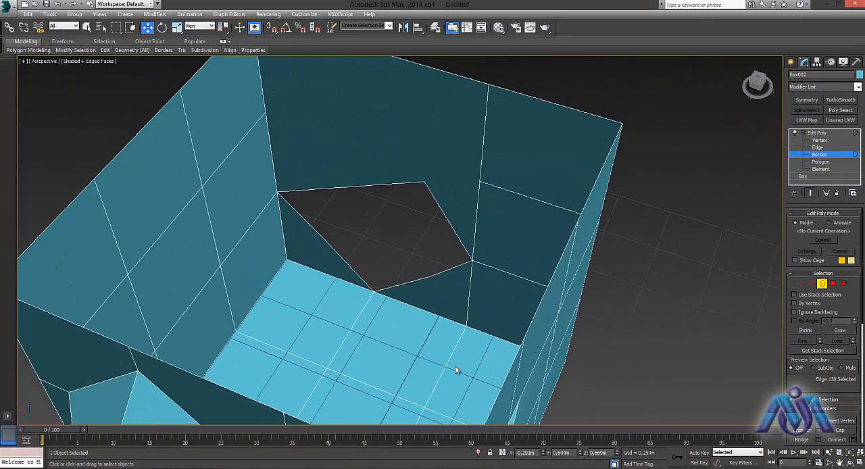
- Try capping the open border around the box's top, undo the cap and clear the selection
left_click(548, 103)
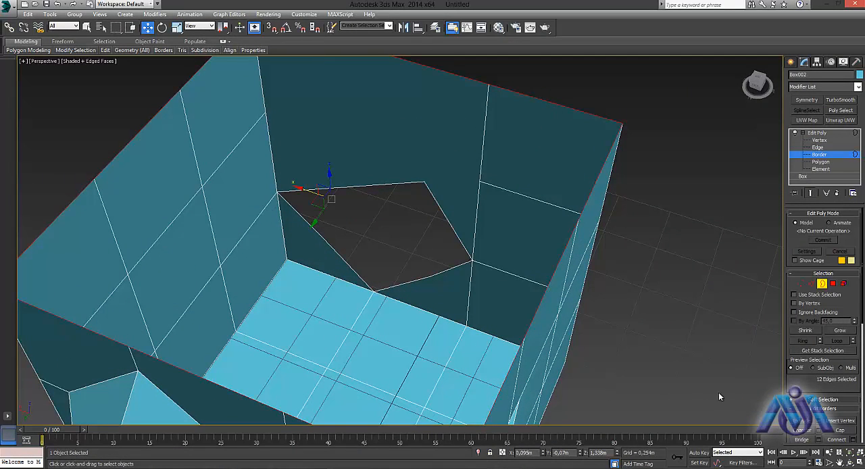
left_click_drag(863, 307, 862, 343)
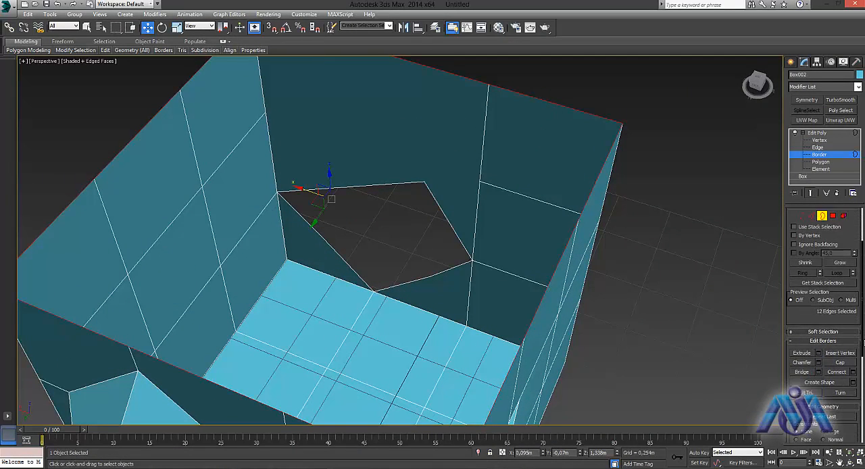
left_click(840, 363)
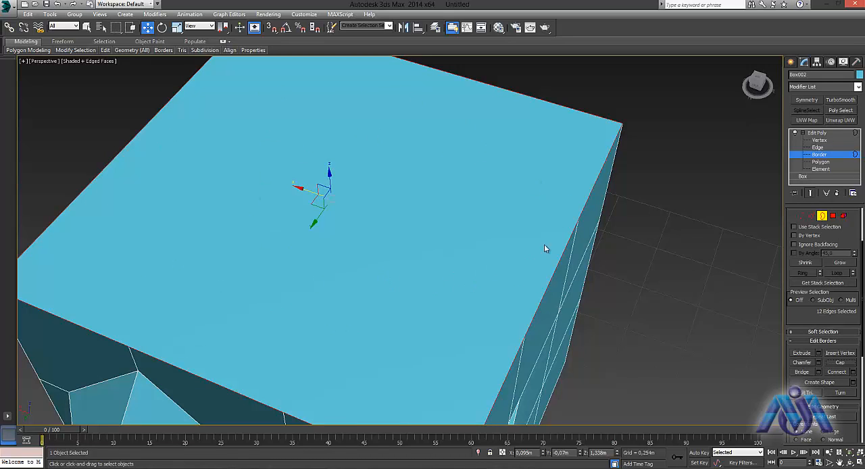
key("ctrl+z")
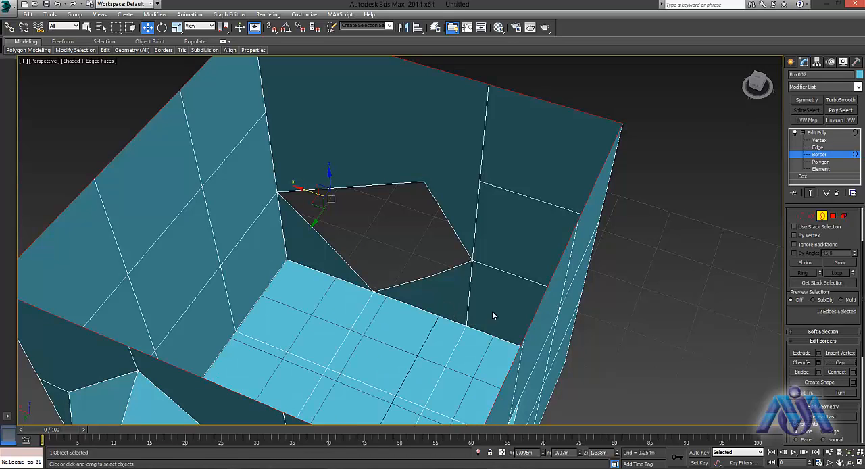
left_click(716, 345)
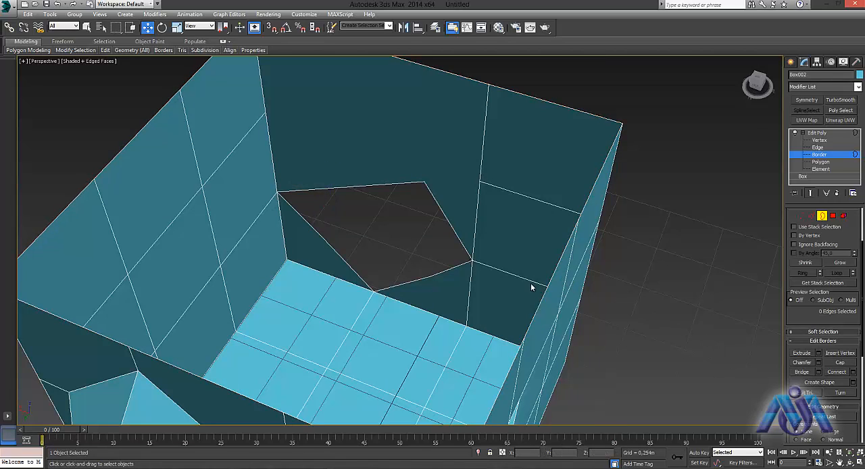
- Try bridging the open border around the box's top, adjust the bridge to 14 segments and -31.0 bias, and cancel it
left_click(544, 292)
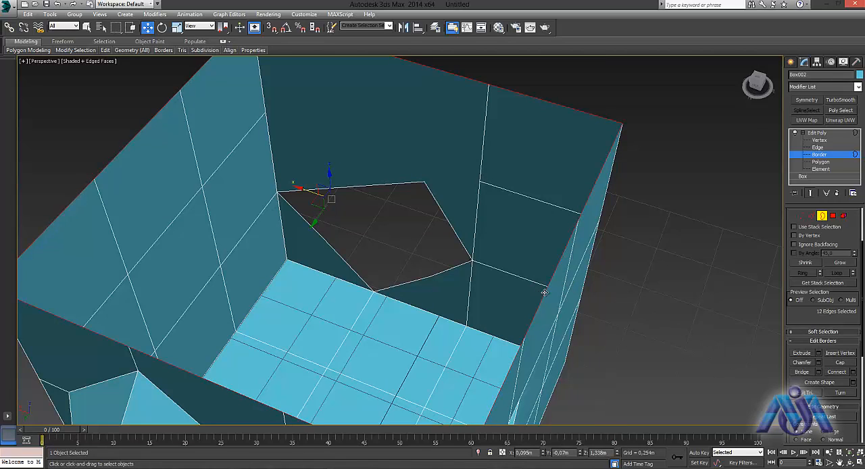
left_click(803, 372)
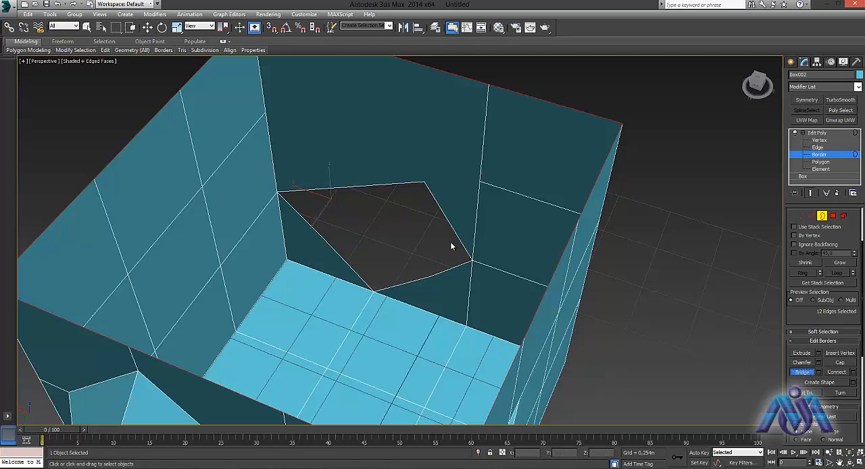
left_click(418, 241)
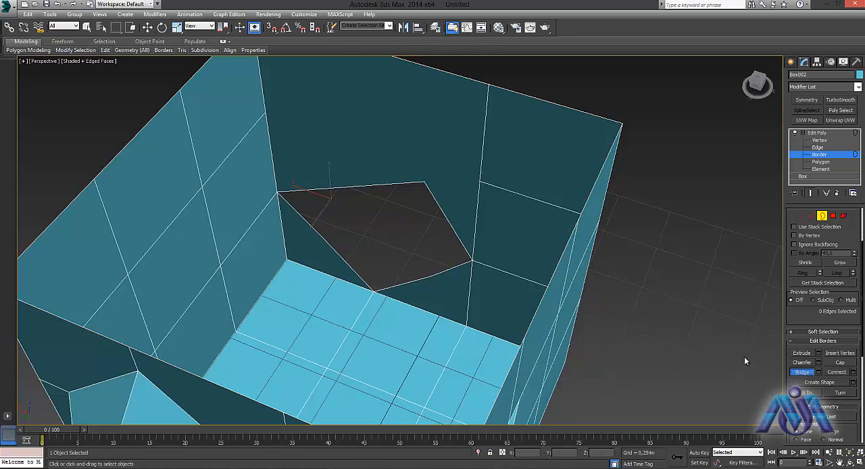
left_click(819, 373)
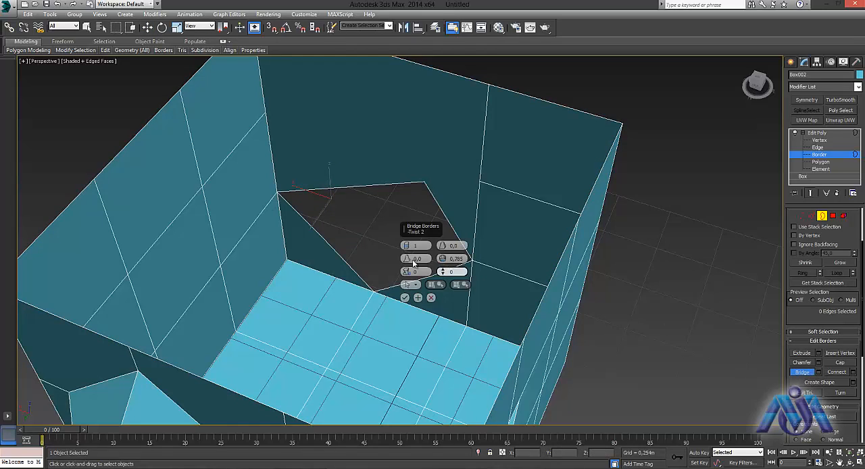
left_click_drag(442, 246, 442, 271)
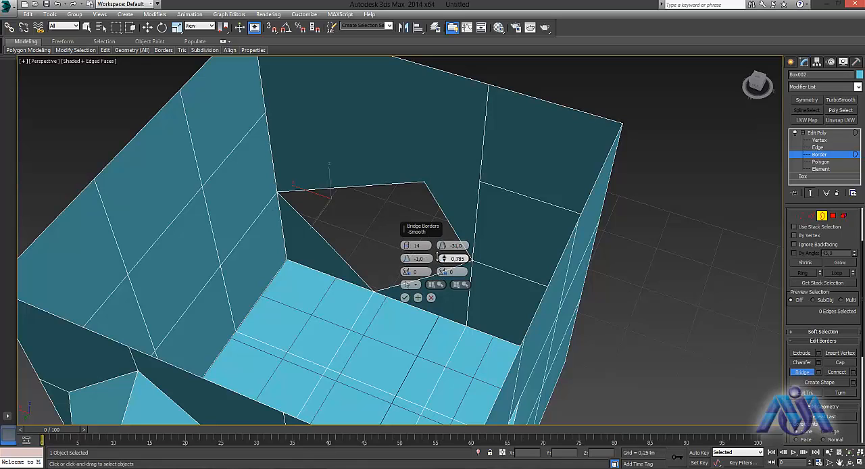
left_click(431, 297)
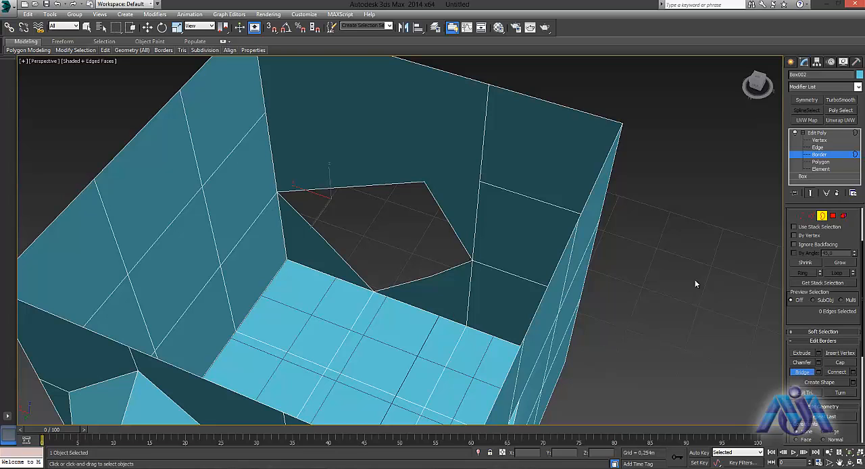
- Switch to Edge level and select the two opposite middle edges of the box's top rim
left_click(810, 217)
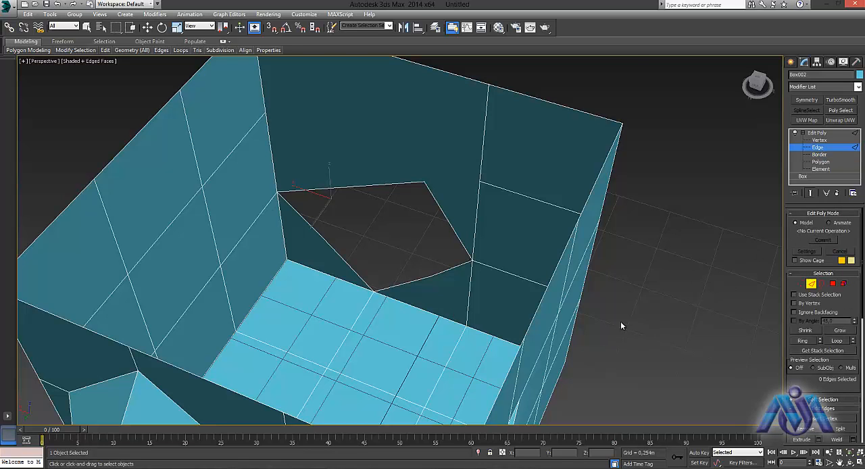
middle_click_drag(620, 320, 654, 287)
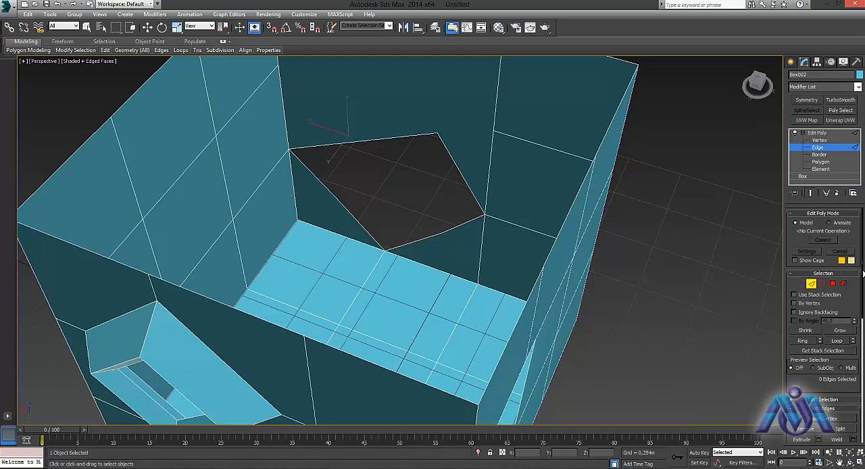
left_click_drag(863, 272, 863, 300)
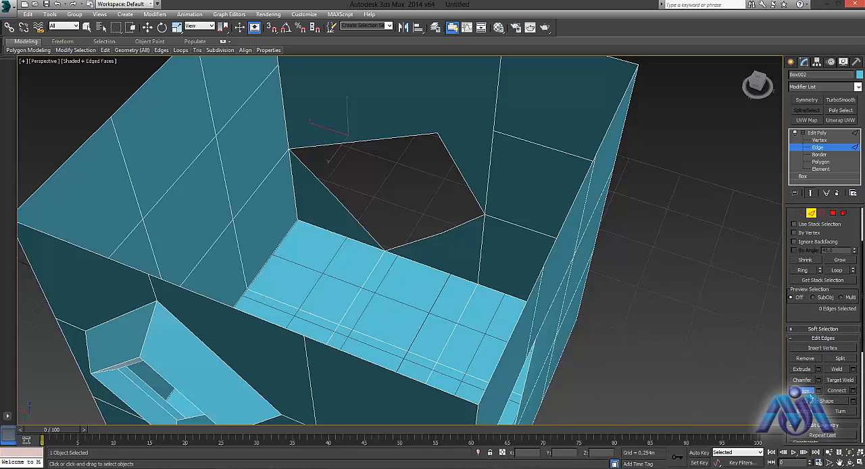
key("w")
left_click(563, 228)
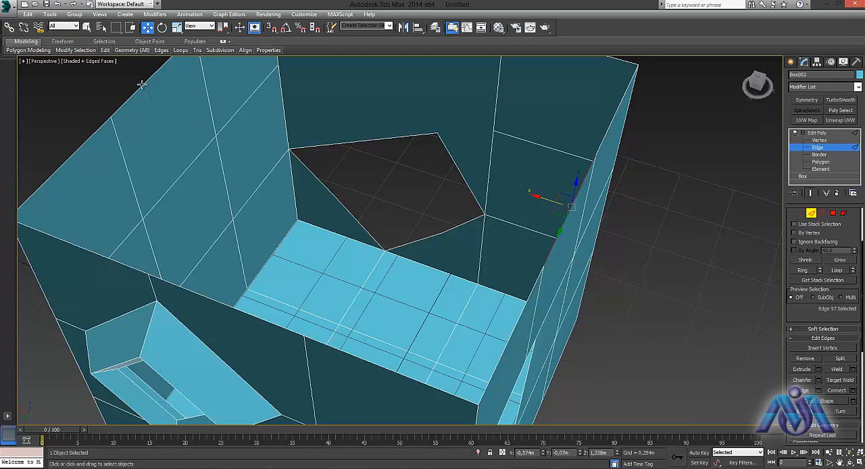
left_click(141, 85, "ctrl")
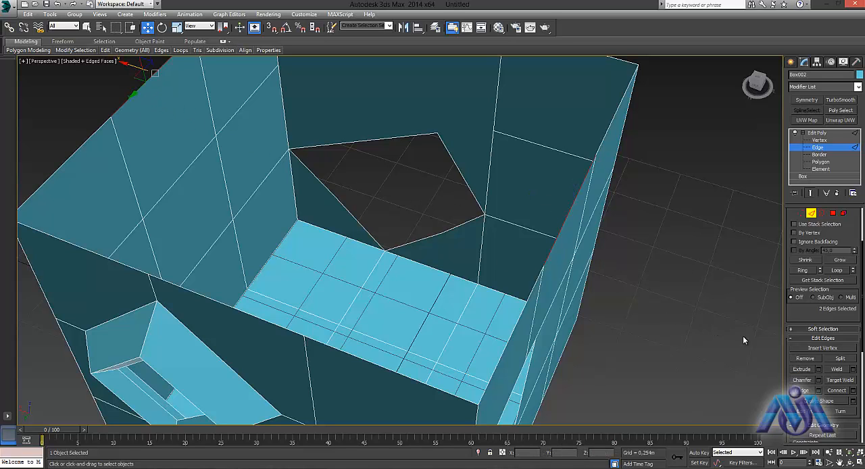
- Try a direct bridge between the two selected rim edges and undo it
left_click(803, 390)
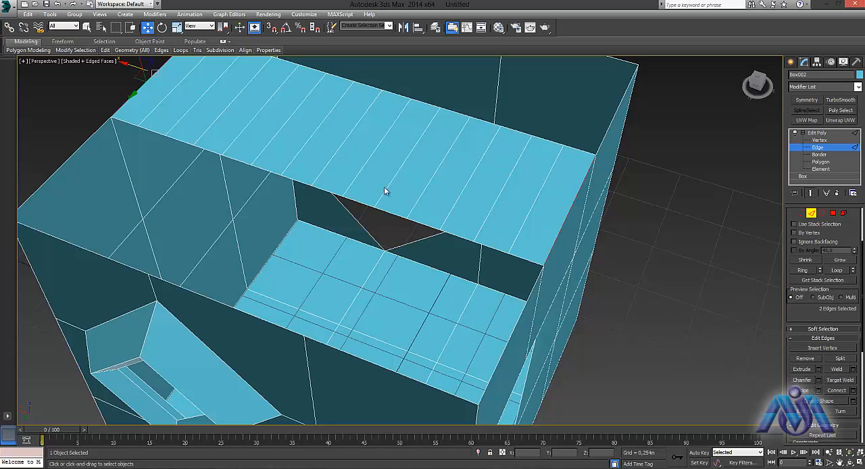
middle_click_drag(315, 185, 649, 277, "alt")
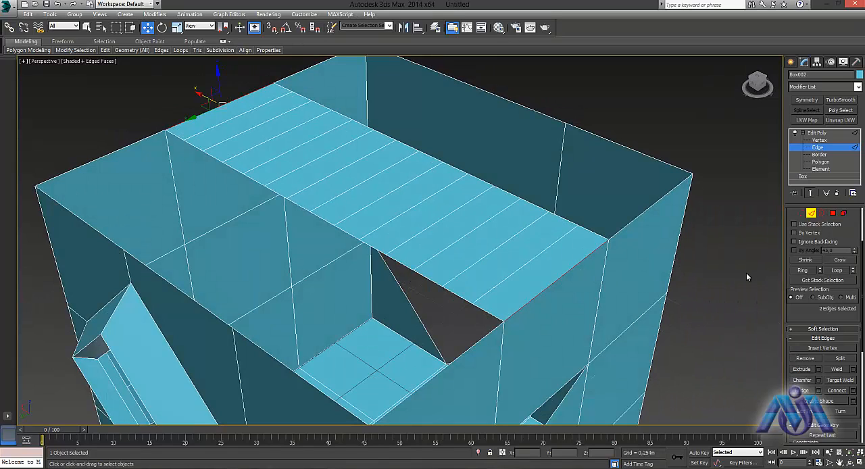
left_click(539, 290)
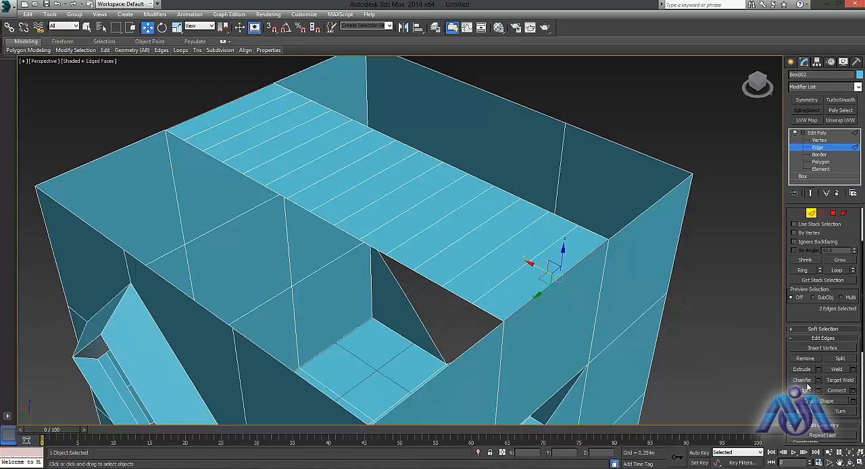
key("ctrl+z")
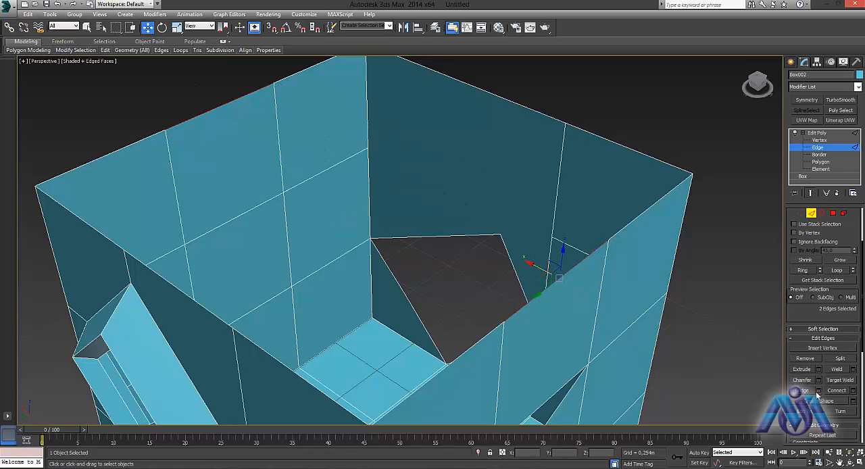
- Bridge the two selected rim edges using 2 segments, a smooth value of 0.0 and a Bridge Adjacent value of 121.285
left_click(818, 390)
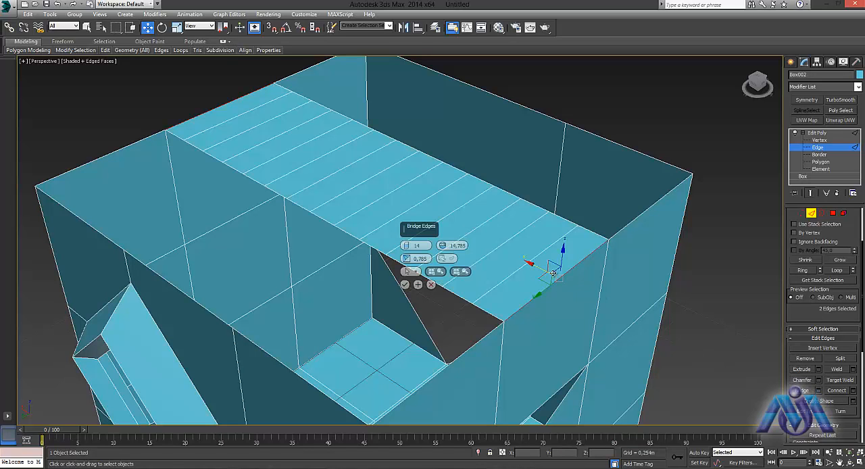
left_click_drag(405, 245, 440, 280)
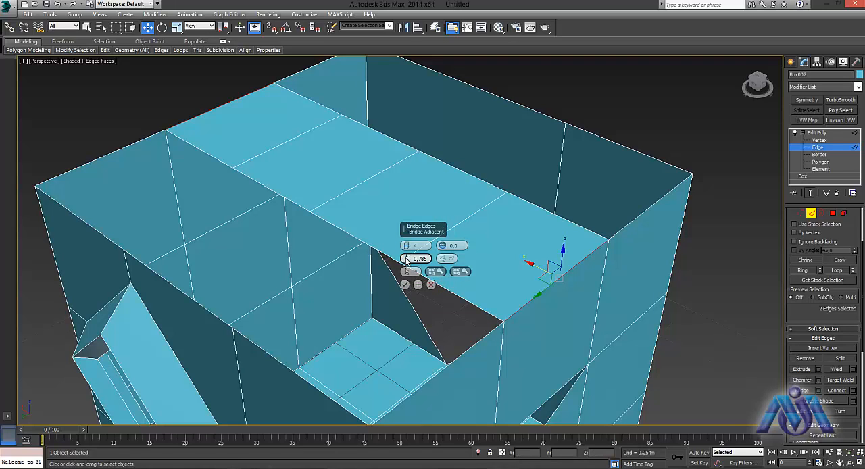
left_click_drag(406, 258, 408, 251)
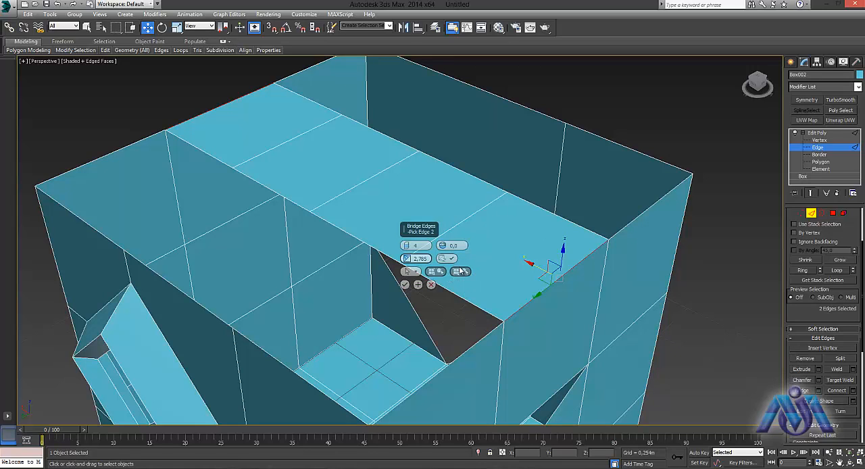
left_click(416, 272)
left_click(374, 274)
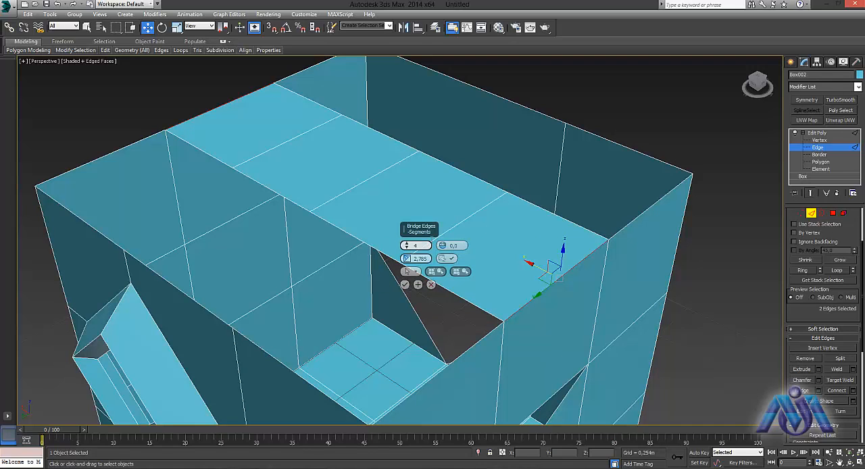
mouse_move(405, 245)
left_mouse_down()
mouse_move(406, 223)
mouse_move(406, 253)
left_mouse_up()
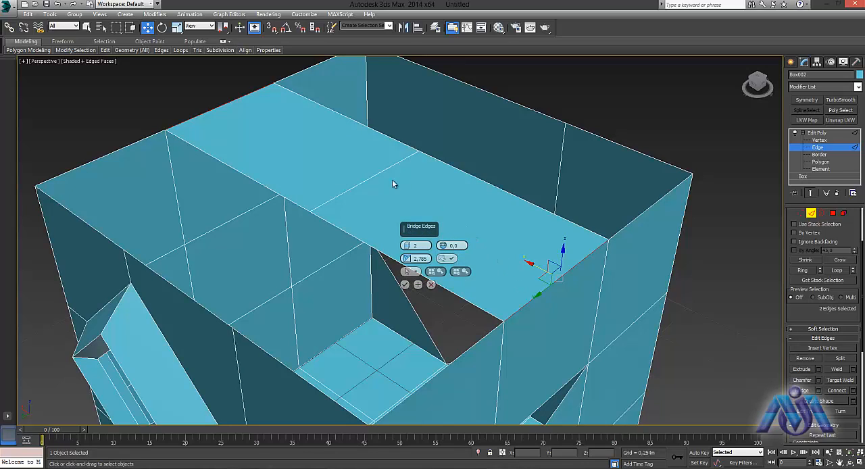
left_click_drag(407, 258, 411, 142)
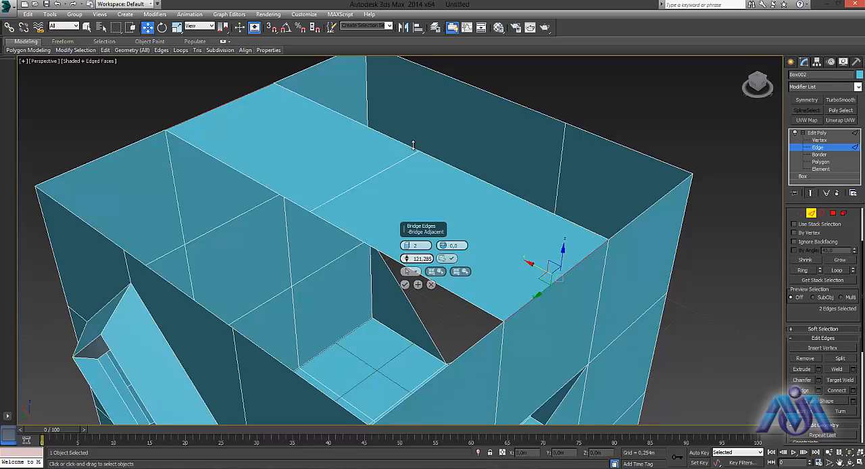
left_click(404, 284)
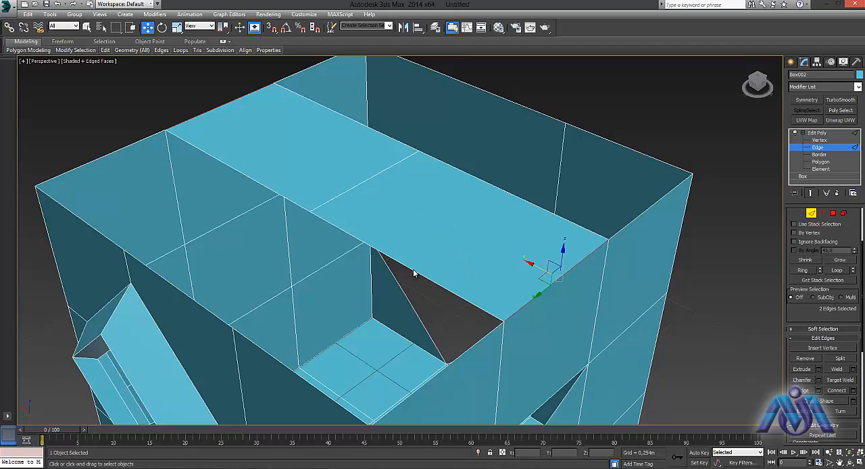
- Switch the bridged box to Border level and look over its openings from several sides
middle_click_drag(293, 240, 342, 233, "alt")
middle_click_drag(409, 208, 203, 88)
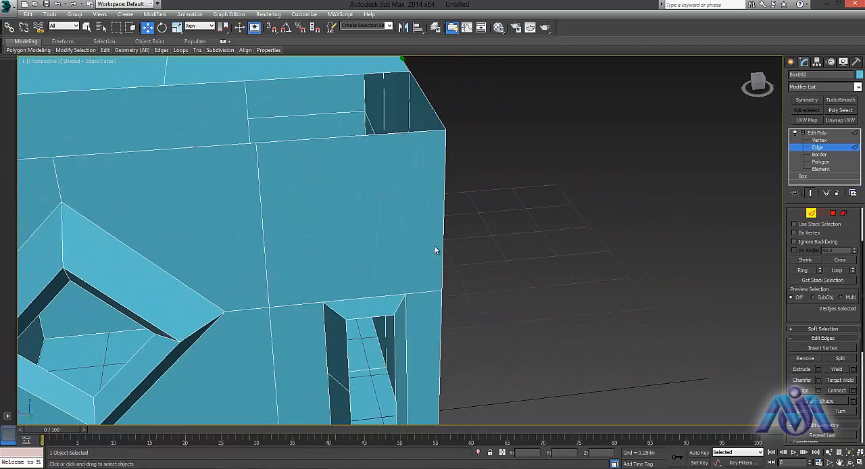
key("3")
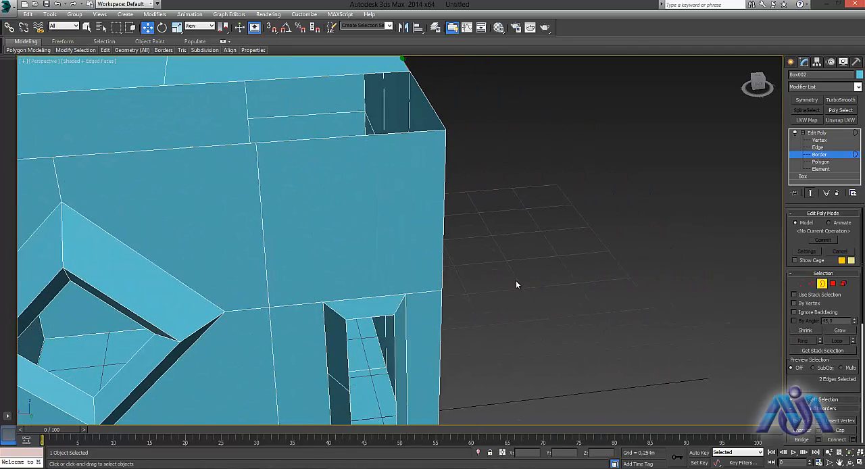
middle_click_drag(515, 283, 474, 251)
scroll(474, 251, "down", 6)
middle_click_drag(574, 273, 639, 212, "alt")
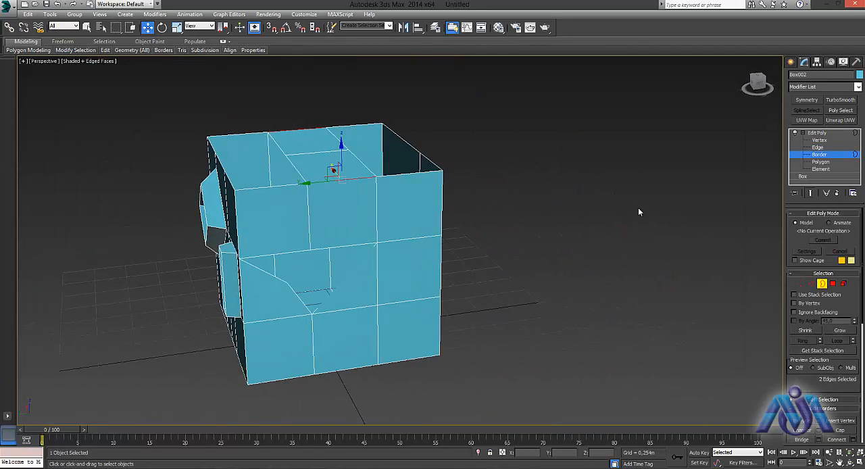
- Create a cube of about 0.593 m beside the existing box and convert it to Editable Poly
left_click(790, 61)
left_click(806, 118)
middle_click_drag(598, 276, 415, 189)
left_click_drag(384, 193, 412, 212)
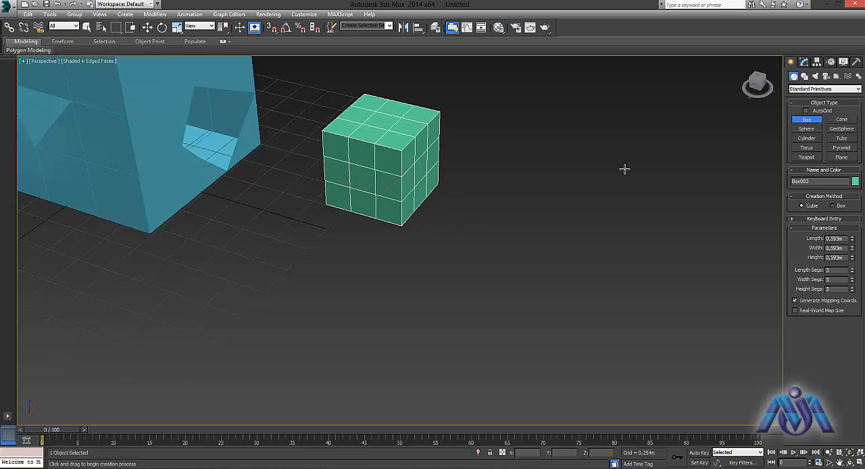
key("w")
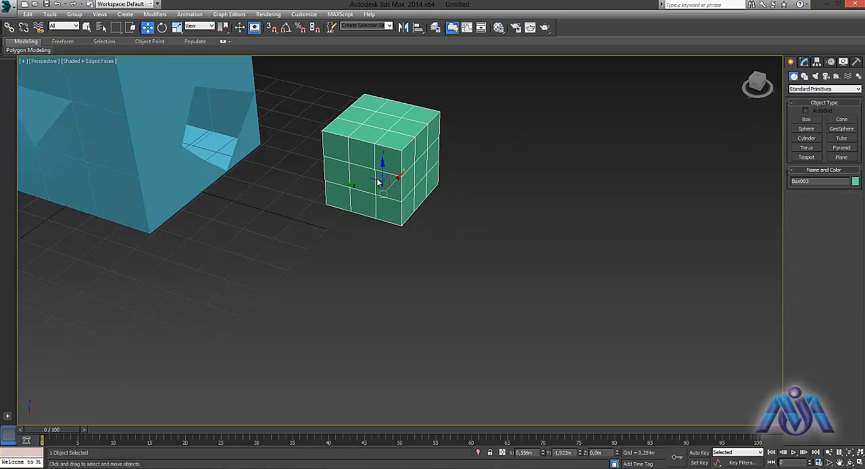
right_click(377, 174)
mouse_move(433, 258)
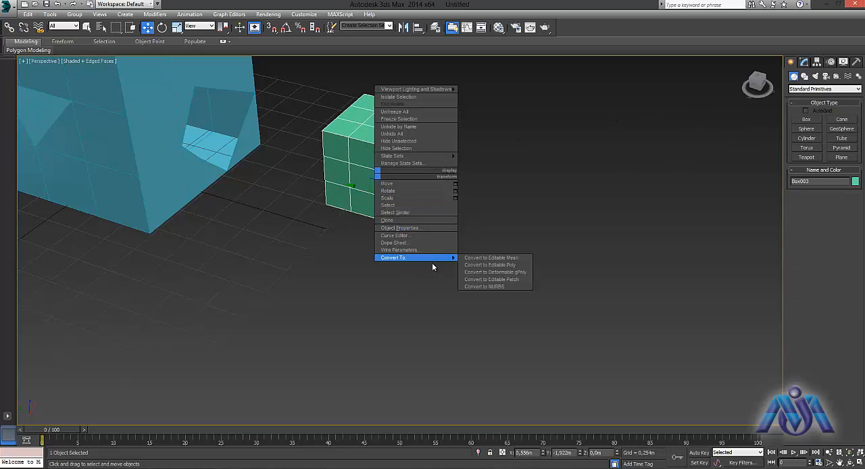
left_click(491, 265)
- Delete the outer third of the green cube's polygons so one side is open, and leave Polygon level
scroll(405, 226, "up", 5)
middle_click_drag(474, 226, 496, 230, "alt")
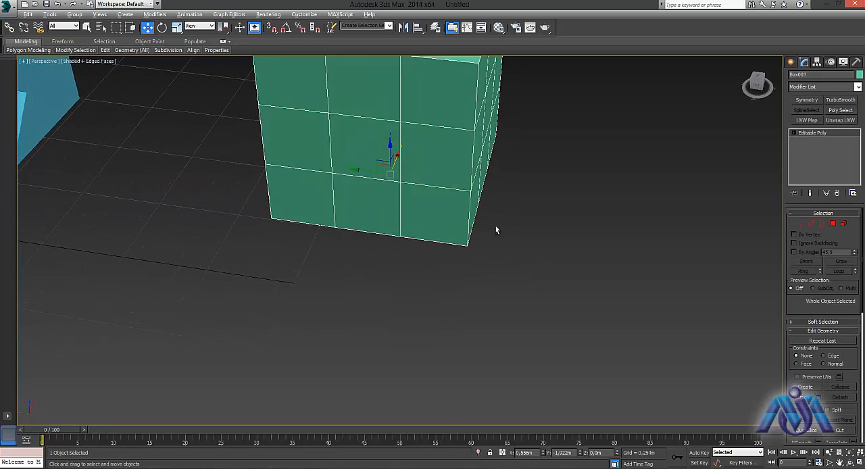
left_click(835, 229)
middle_click_drag(567, 226, 482, 203, "alt")
scroll(481, 203, "down", 3)
left_click_drag(535, 85, 419, 412)
key("Delete")
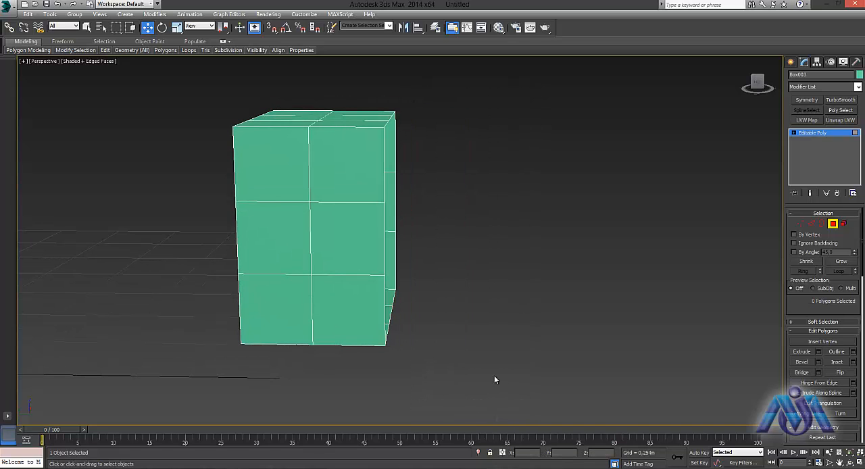
middle_click_drag(491, 346, 255, 80, "alt")
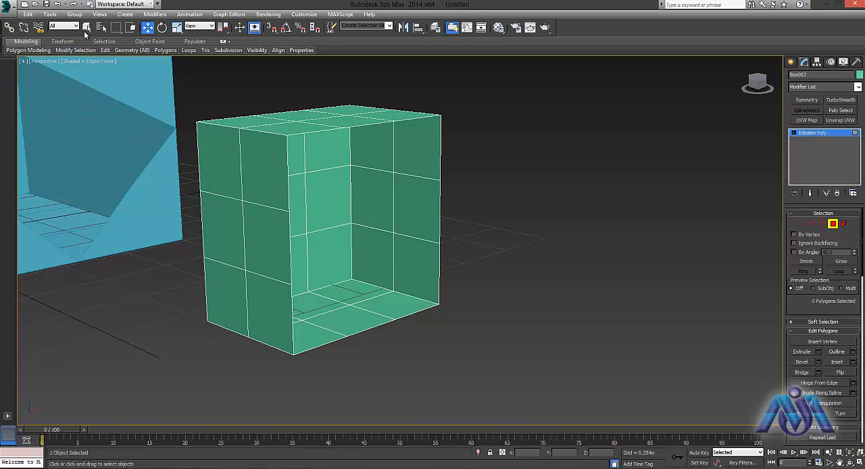
left_click(260, 152)
left_click(832, 224)
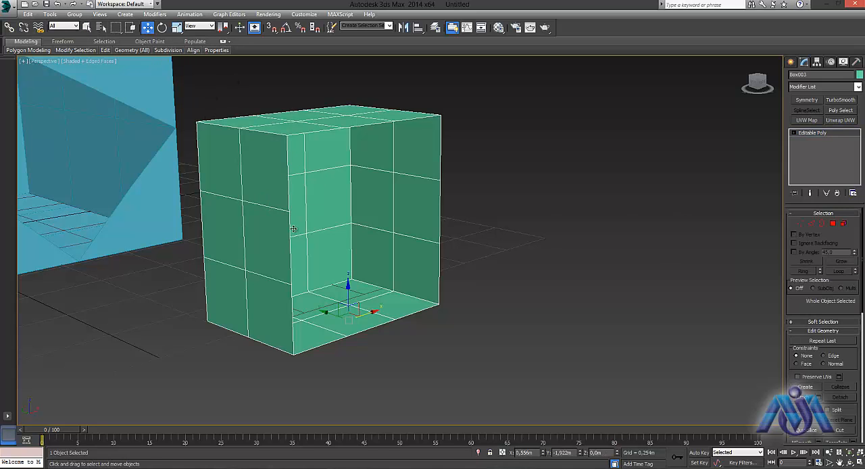
- Mirror the open green box across the Y axis as a copy, with an offset of about -0.659 m
left_click_drag(341, 309, 585, 376, "shift")
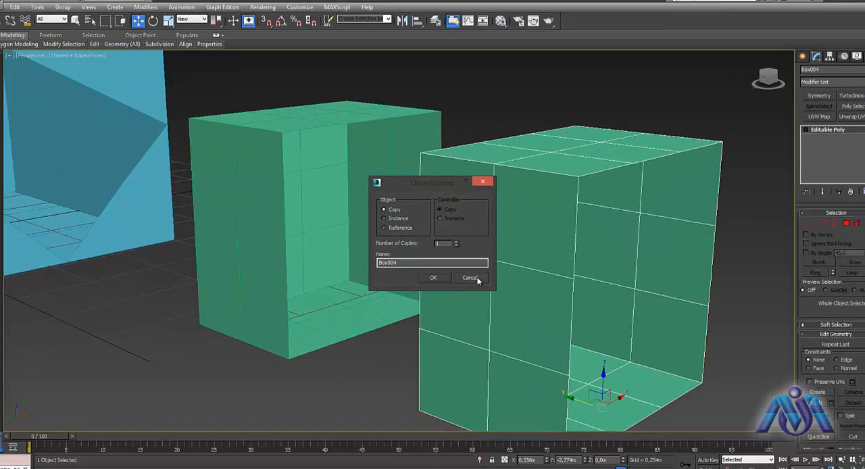
left_click(475, 279)
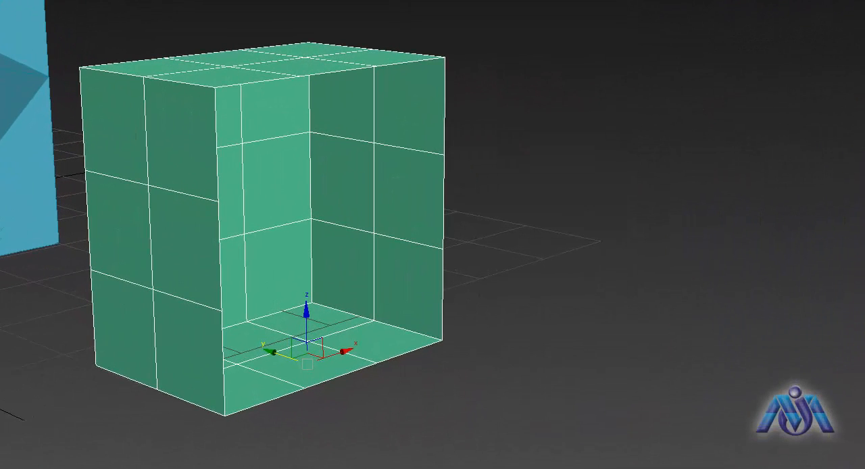
left_click(396, 1)
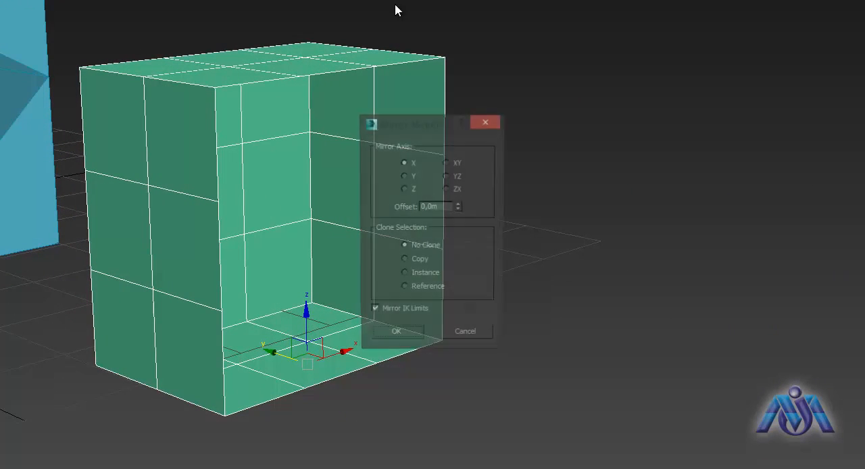
left_click(404, 261)
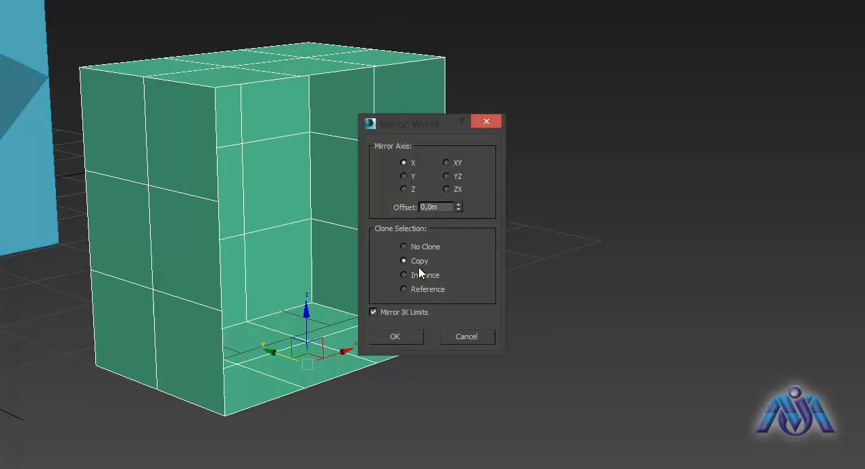
left_click_drag(458, 207, 446, 181)
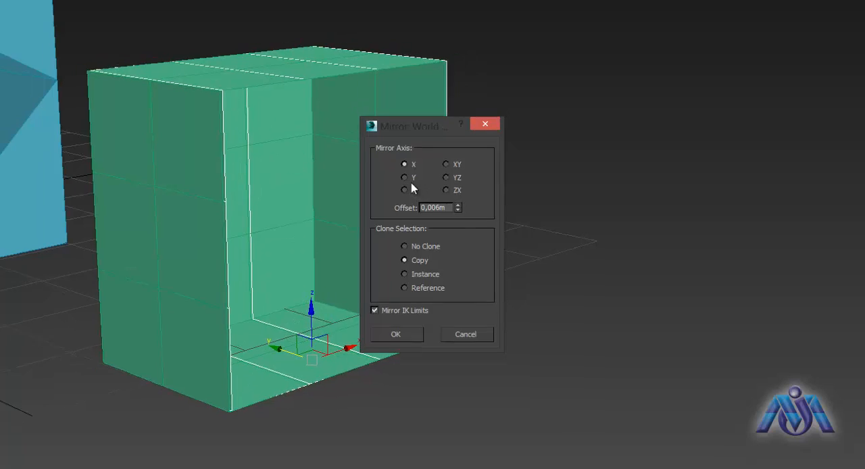
left_click(405, 178)
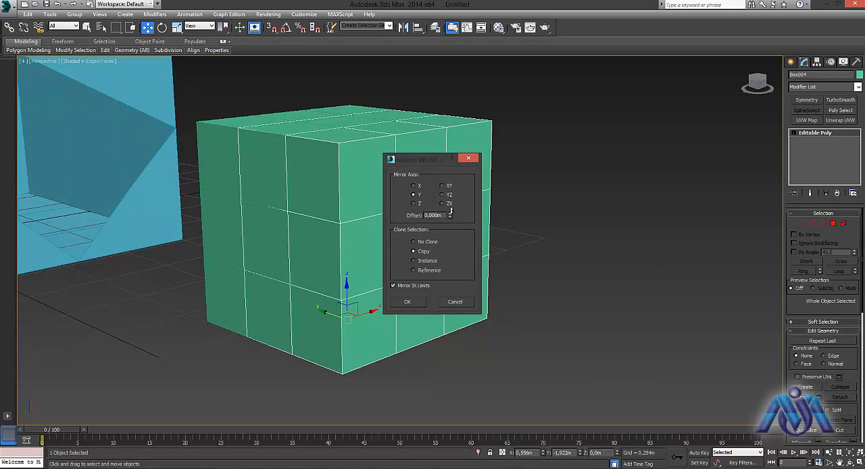
left_click_drag(450, 211, 446, 383)
left_click(406, 311)
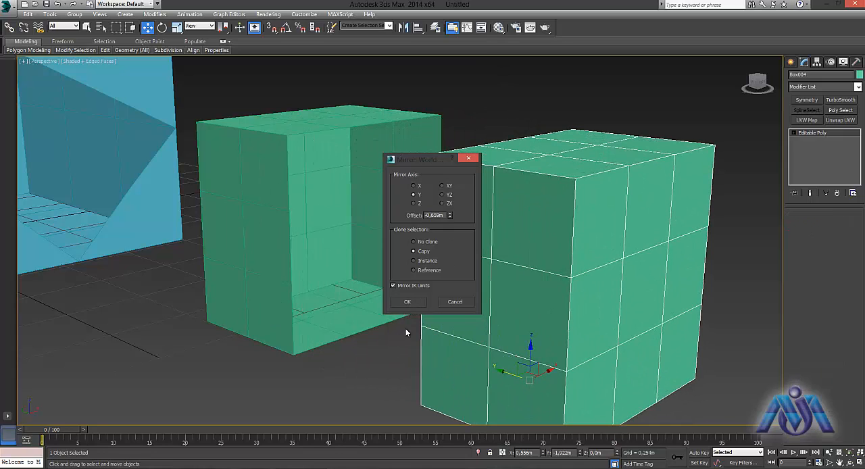
- Change the original open box's object colour from the palette to turquoise
left_click(274, 236)
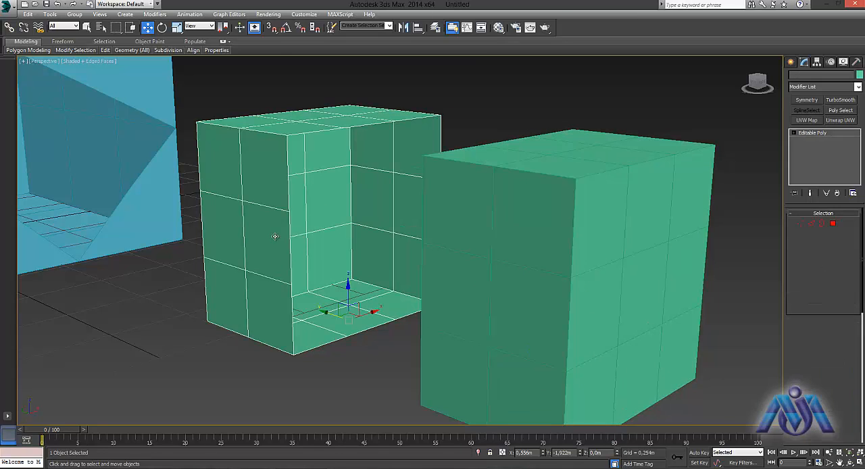
left_click(859, 74)
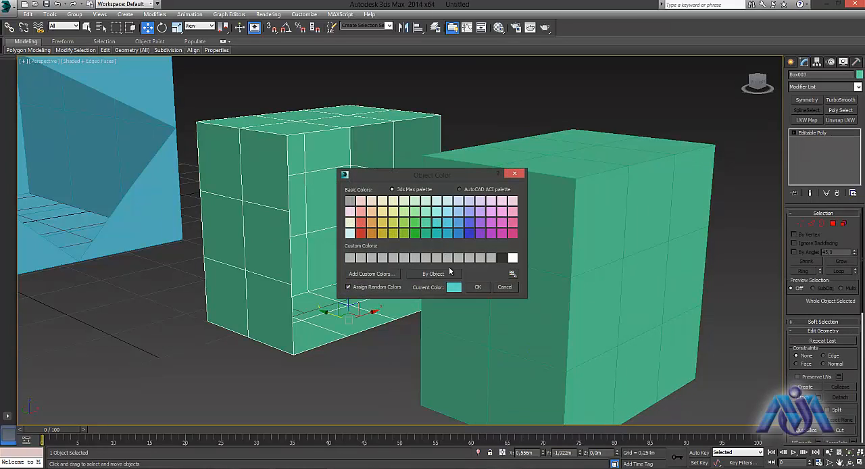
left_click(477, 287)
- Select the mirrored box's open border at Border level and try to pick the turquoise box's border as well
middle_click_drag(406, 245, 420, 250, "alt")
left_click(681, 149)
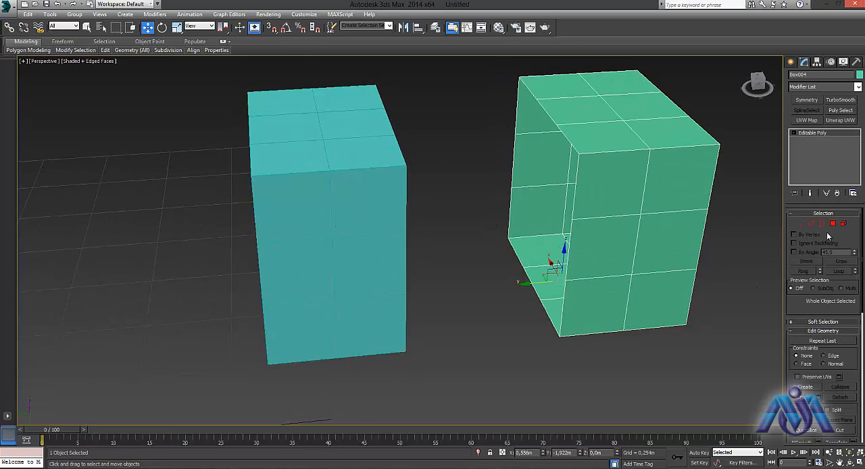
left_click(821, 223)
left_click(562, 136)
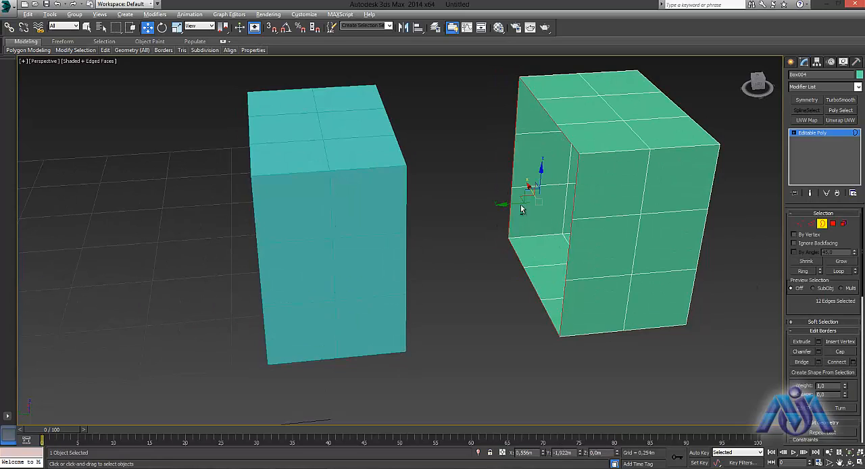
middle_click_drag(520, 206, 393, 158, "alt")
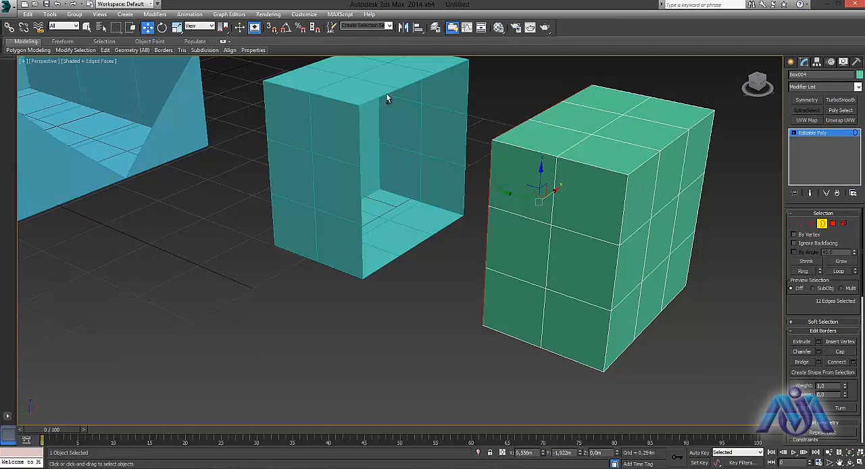
middle_click_drag(392, 107, 388, 196, "alt")
scroll(475, 198, "up", 3)
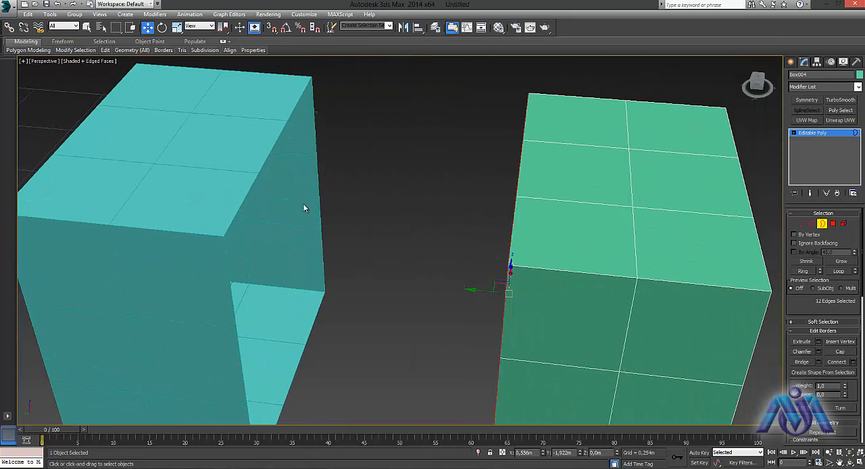
left_click(234, 193)
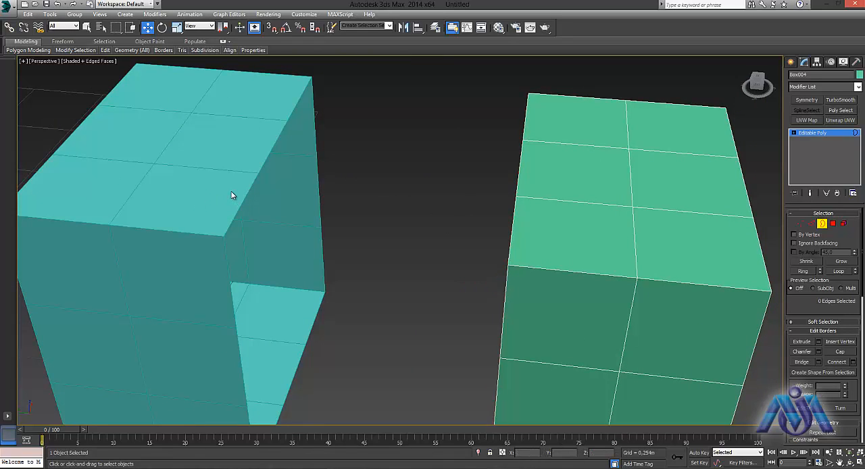
middle_click_drag(423, 185, 391, 166)
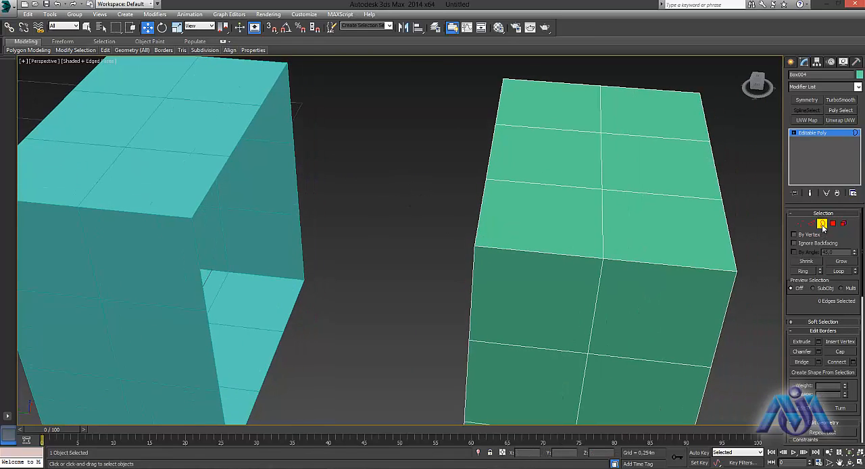
- Select the mirrored box at Element level, try attaching the turquoise box by picking it in the scene, and undo the attachment
left_click(822, 224)
left_click(843, 223)
left_click(610, 260)
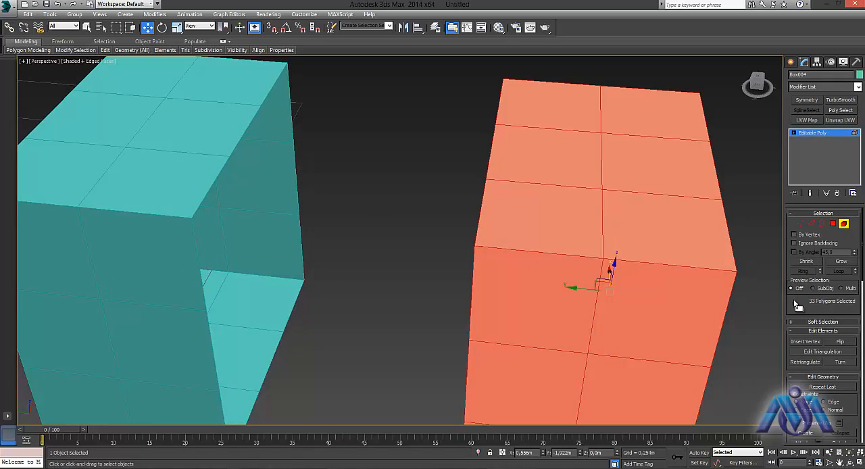
left_click_drag(861, 250, 862, 278)
left_click(800, 352)
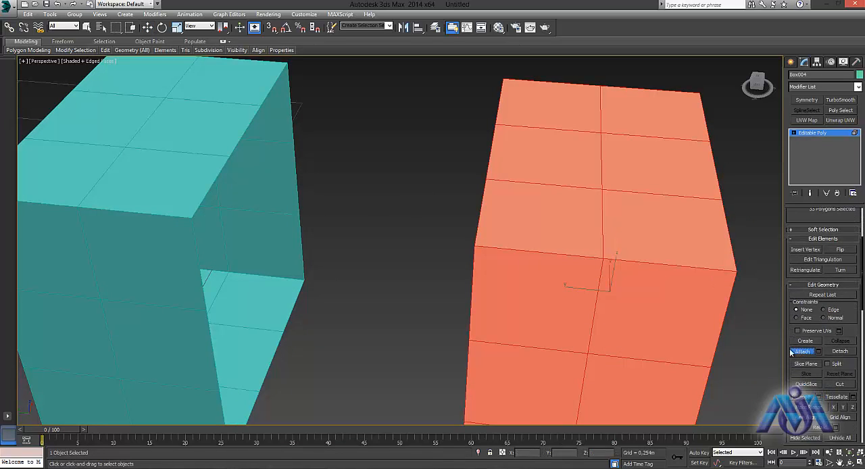
left_click(169, 184)
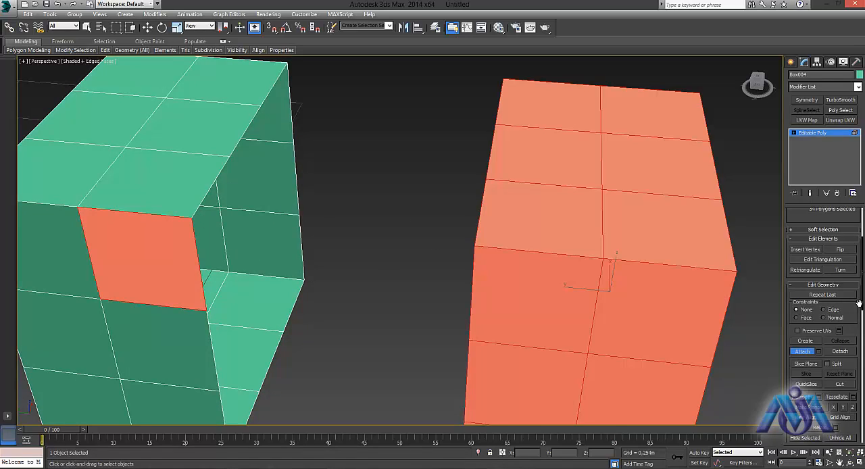
key("ctrl+z")
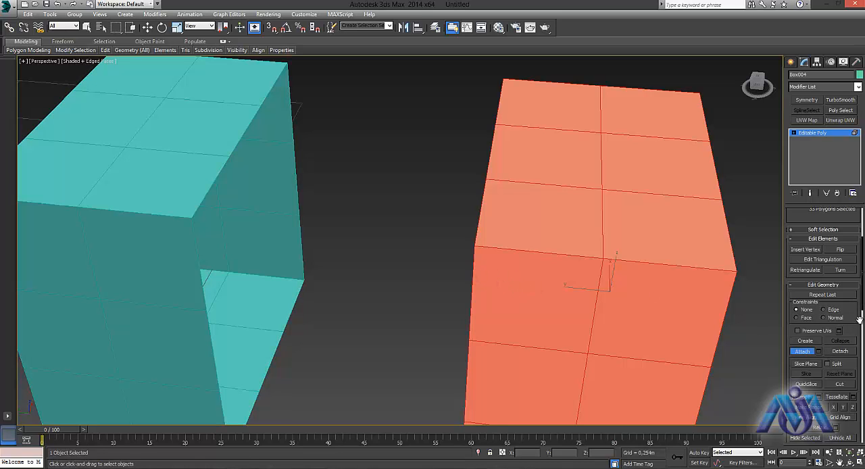
scroll(823, 385, "up", 2)
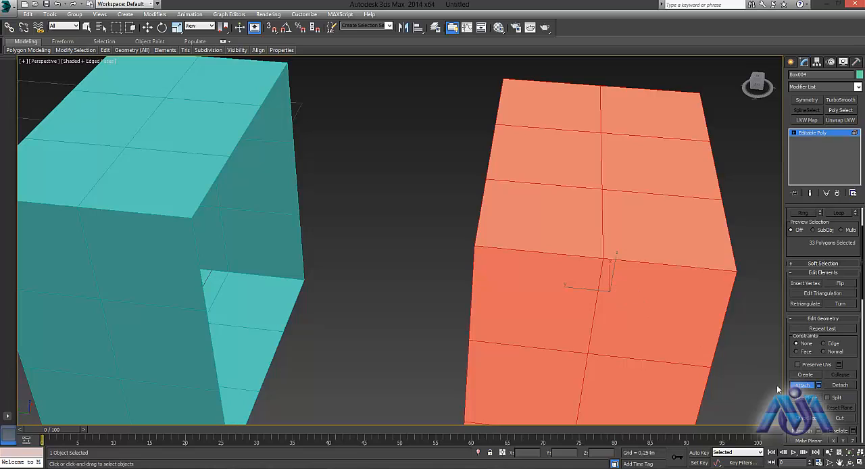
left_click(818, 384)
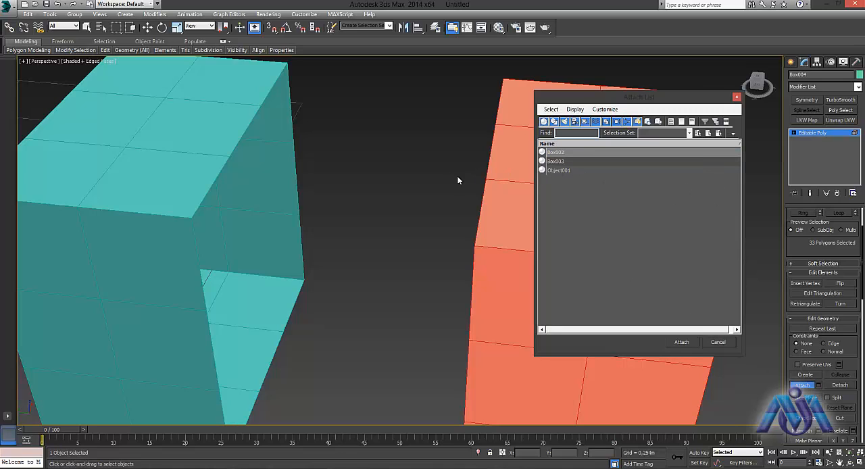
left_click(554, 161)
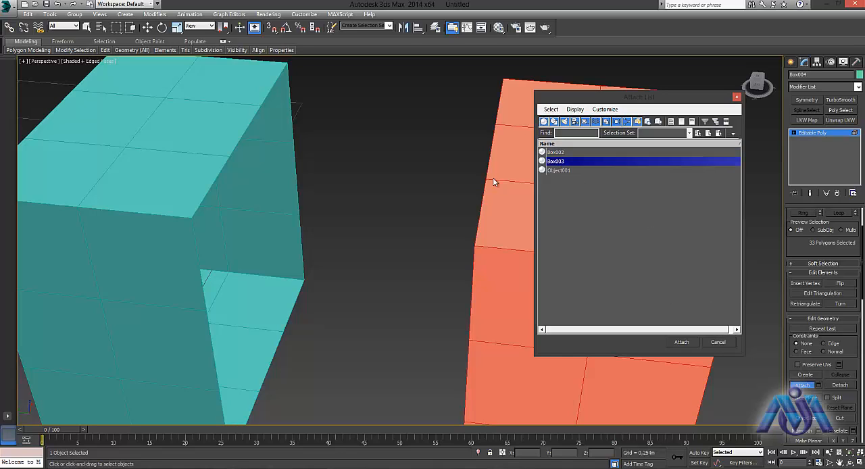
left_click(720, 344)
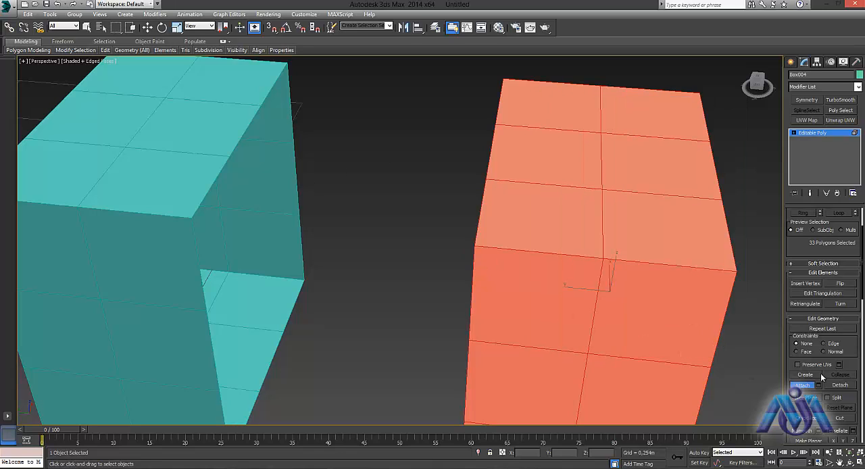
key("w")
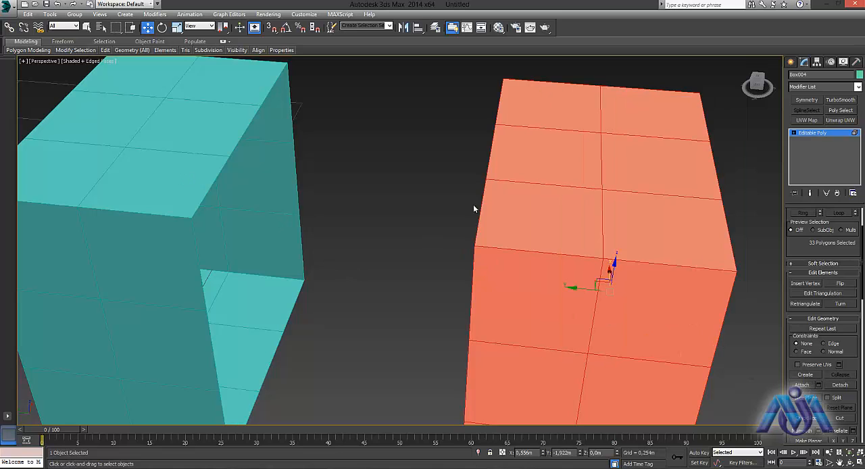
- Compare picking the two separate boxes at Element level with selecting each one at object level
left_click(158, 146)
left_click(509, 210)
left_click(158, 137)
left_click_drag(862, 257, 862, 238)
left_click(843, 224)
left_click(445, 259)
left_click(520, 257)
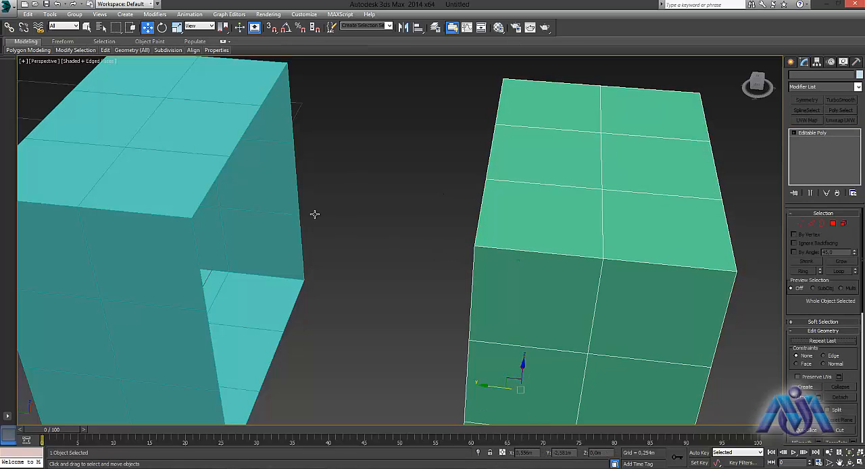
left_click(211, 179)
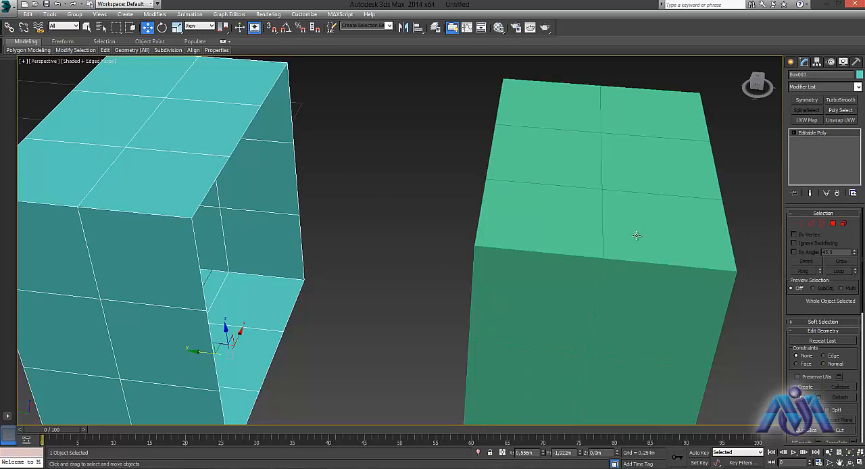
- Select the mirrored green box and attach Box003 to it from the list of attachable objects
left_click(636, 235)
left_click(844, 224)
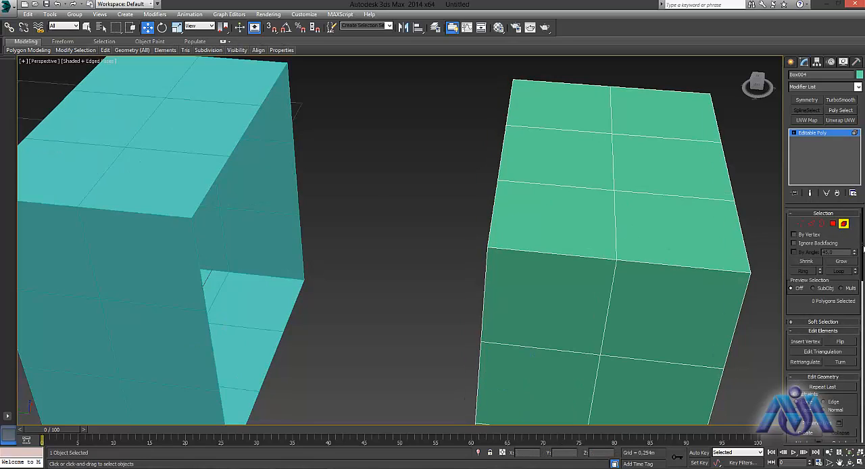
scroll(824, 283, "down", 4)
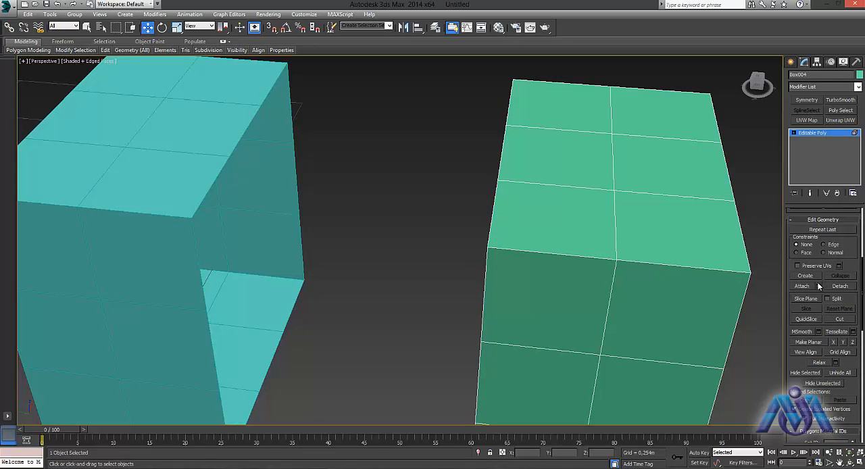
left_click(818, 285)
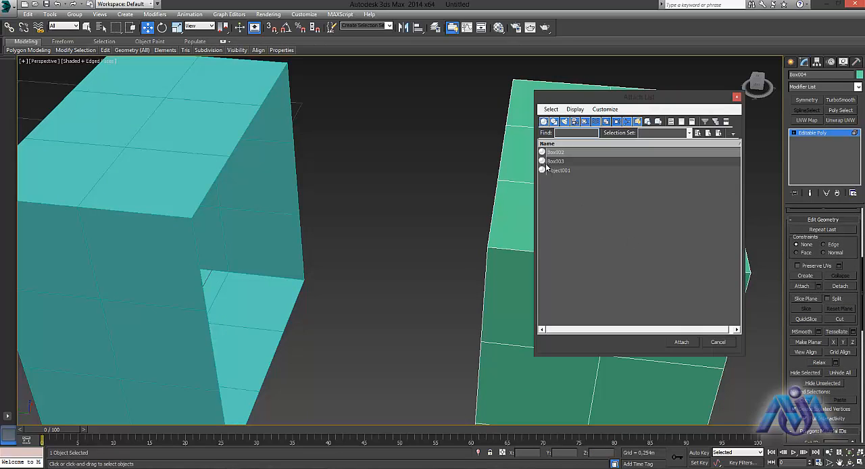
double_click(552, 161)
left_click(332, 282)
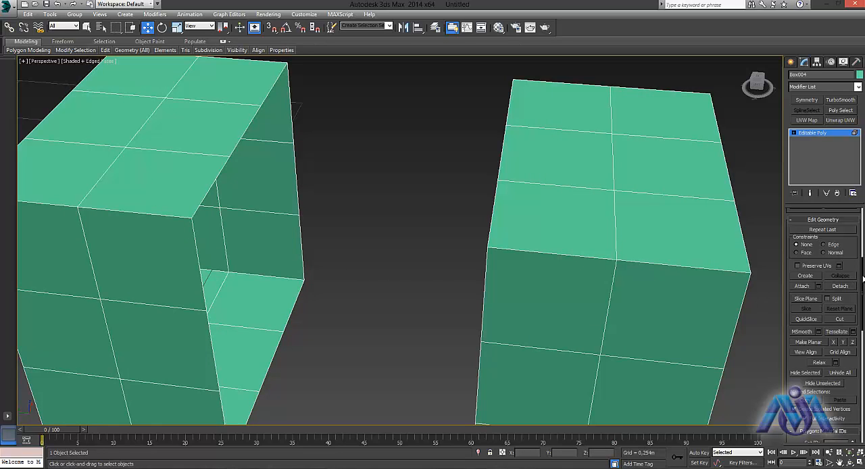
- Switch to Border level and select the two facing open borders of the attached boxes together
scroll(862, 277, "up", 5)
middle_click_drag(670, 229, 421, 199, "alt")
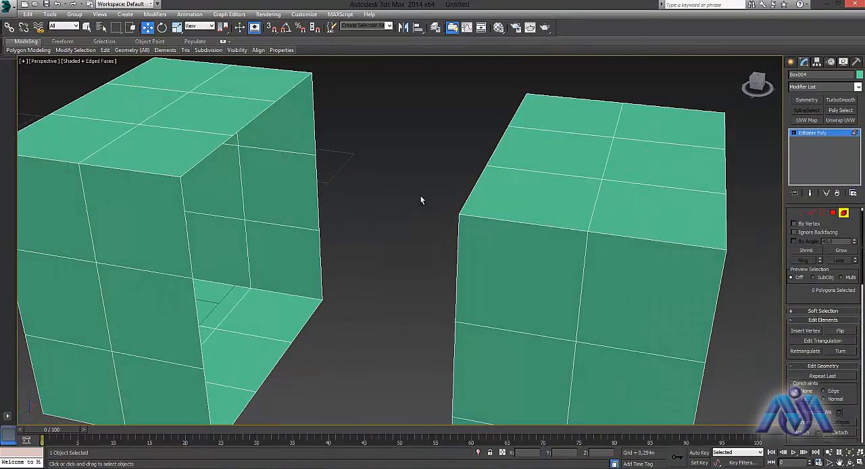
left_click(821, 213)
left_click(241, 154)
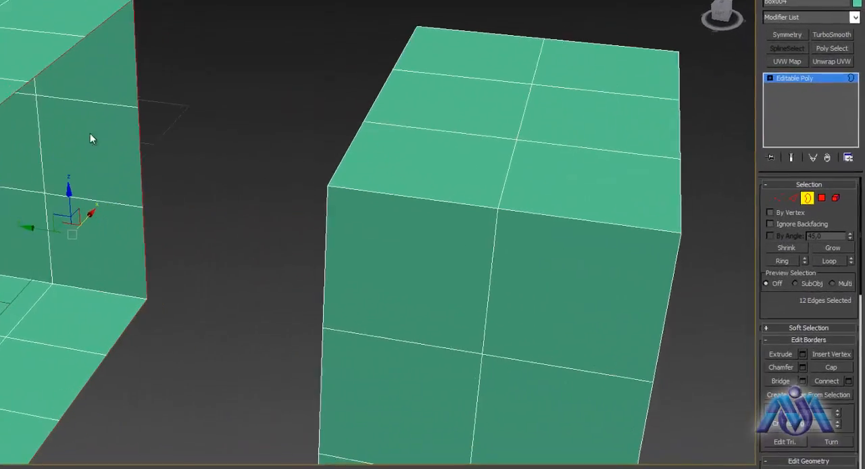
middle_click_drag(90, 133, 361, 104, "alt")
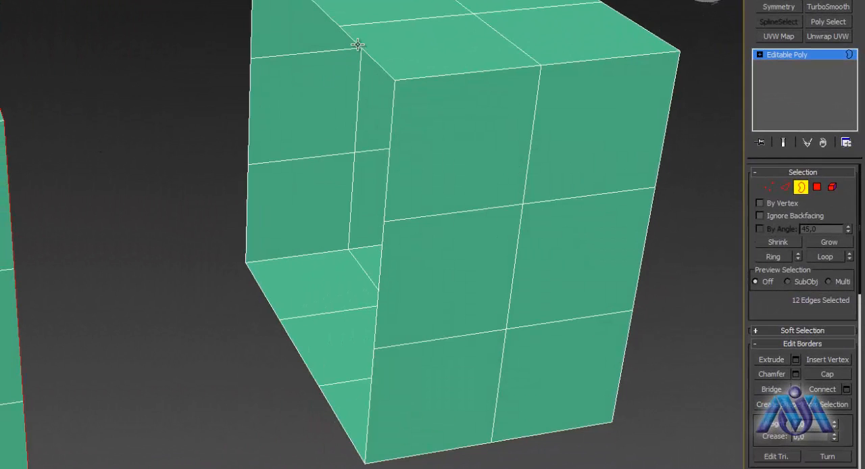
left_click(357, 45, "ctrl")
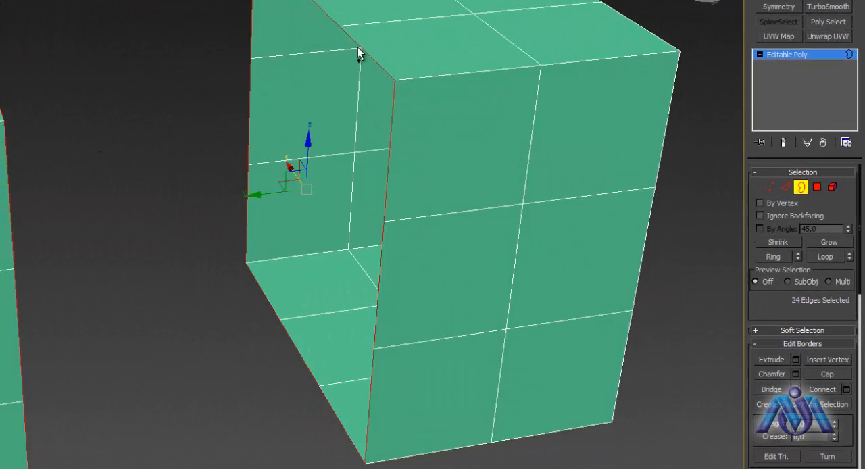
- Bridge the two selected borders to join the boxes, and undo the bridge
left_click(768, 389)
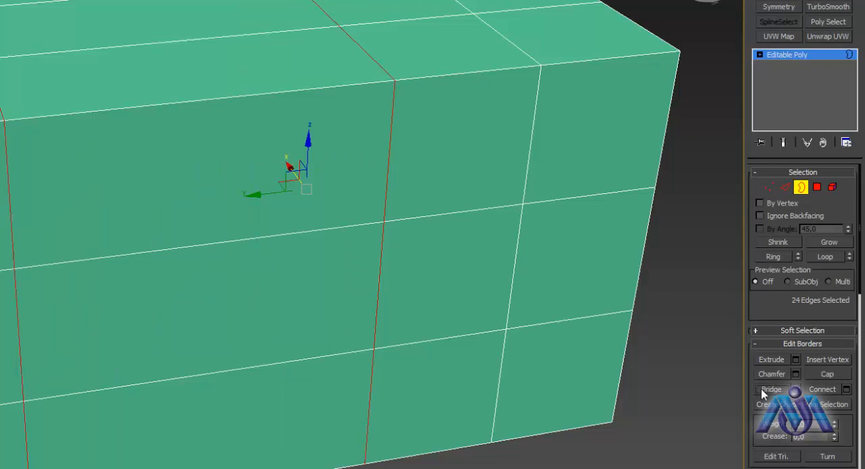
mouse_move(374, 301)
middle_mouse_down("alt")
mouse_move(360, 228)
mouse_move(367, 135)
mouse_move(365, 325)
mouse_move(451, 353)
mouse_move(463, 266)
mouse_move(397, 258)
mouse_move(363, 334)
mouse_move(349, 292)
mouse_move(362, 291)
middle_mouse_up("alt")
key("ctrl+z")
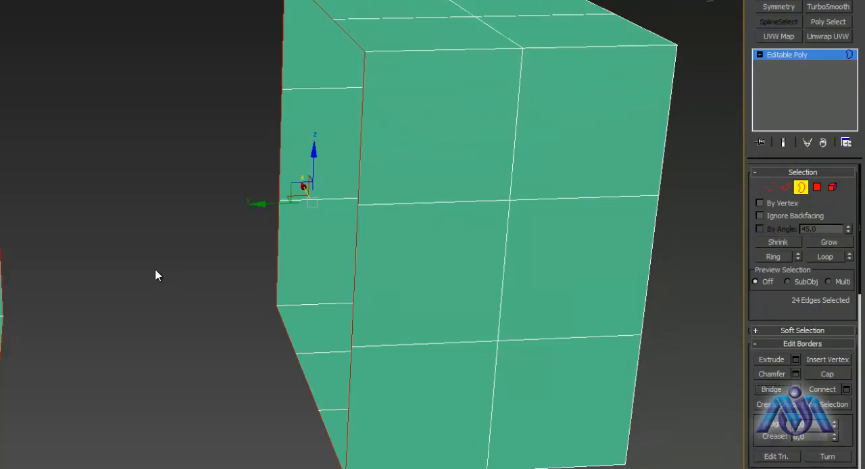
- Select only the mirrored box's open border and close it with Cap
left_click(242, 179)
left_click(354, 43)
left_click(814, 377)
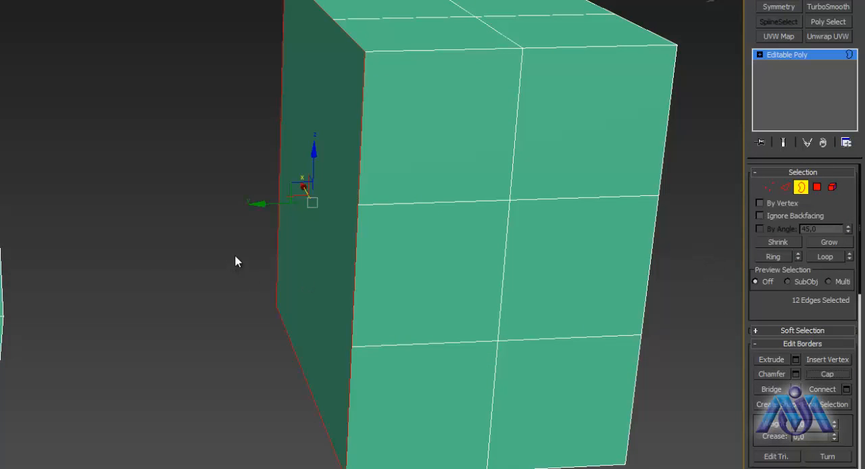
- Select the other box's open border and close it with Cap
middle_click_drag(236, 261, 3, 62, "alt")
left_click(20, 29)
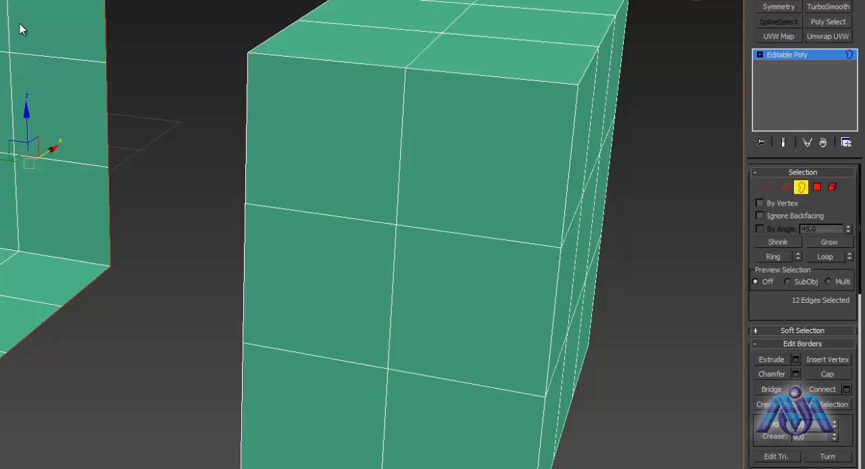
middle_click_drag(150, 234, 87, 246, "alt")
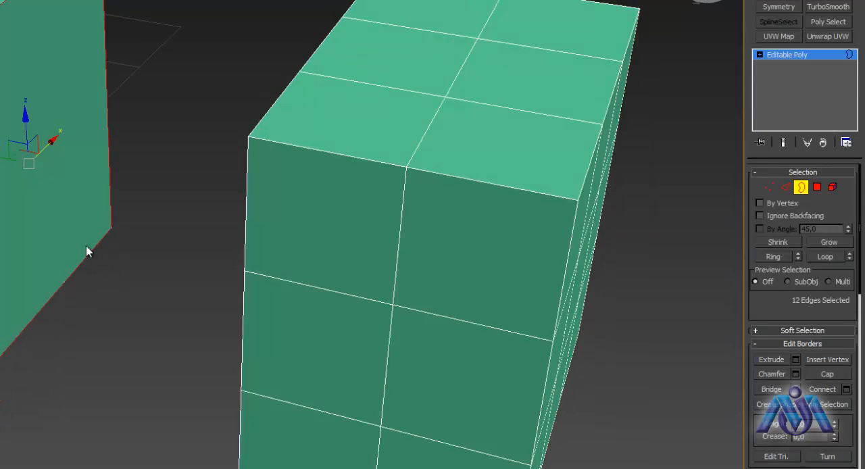
left_click(59, 295)
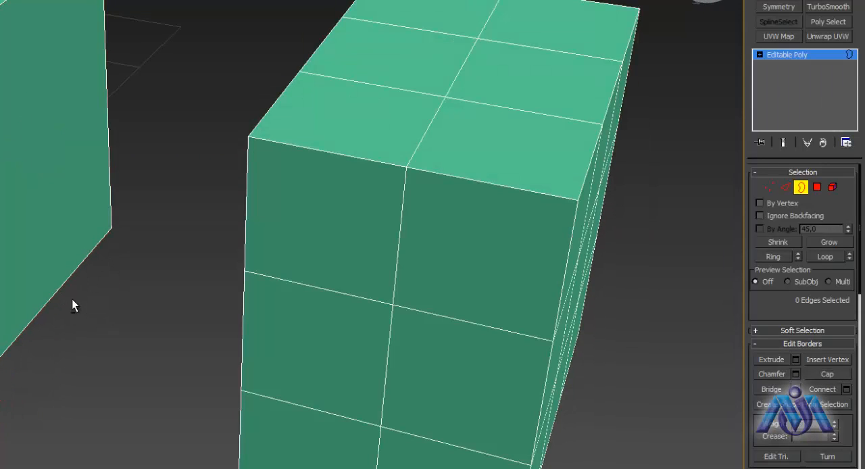
middle_click_drag(72, 300, 142, 291, "alt")
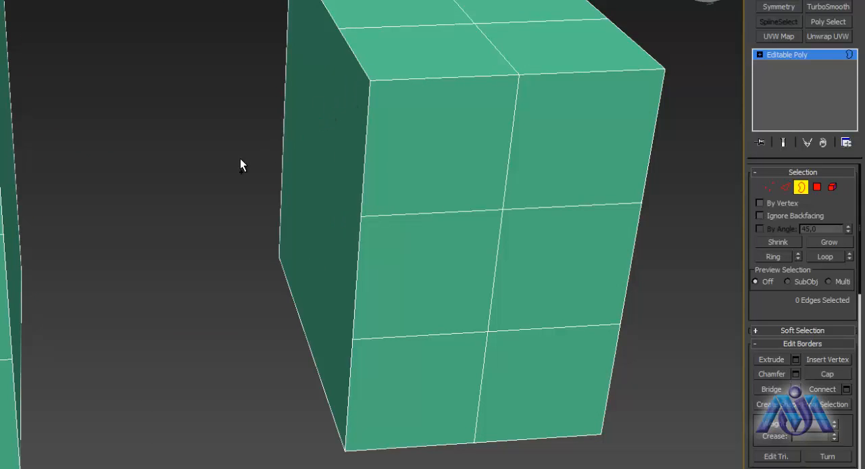
- Undo the caps, select both facing open borders together, and try Connect on them before leaving Border level
left_click(274, 235)
middle_click_drag(264, 297, 277, 312, "alt")
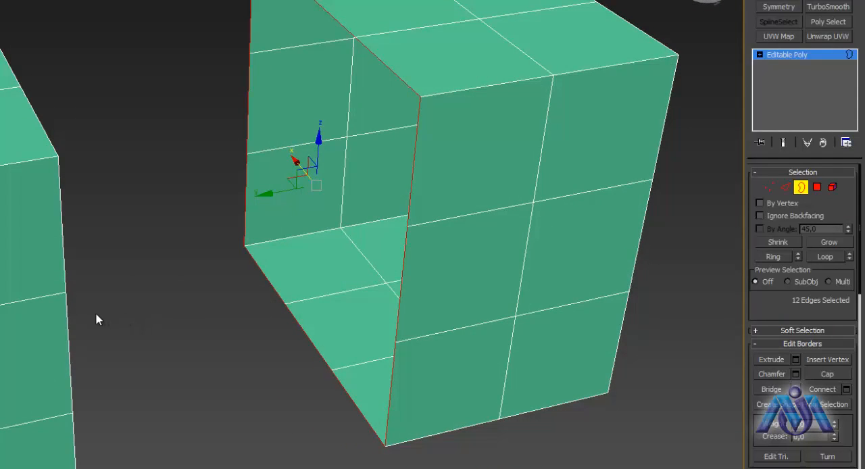
left_click(66, 319, "ctrl")
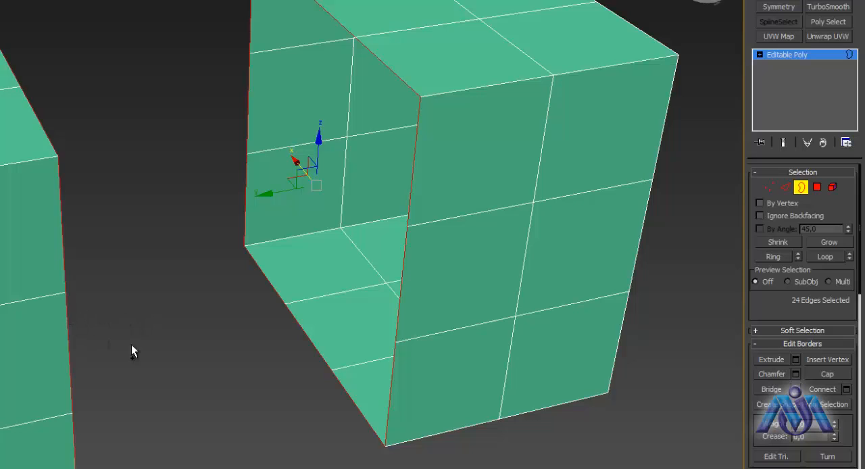
left_click(825, 393)
middle_click_drag(376, 326, 333, 301, "alt")
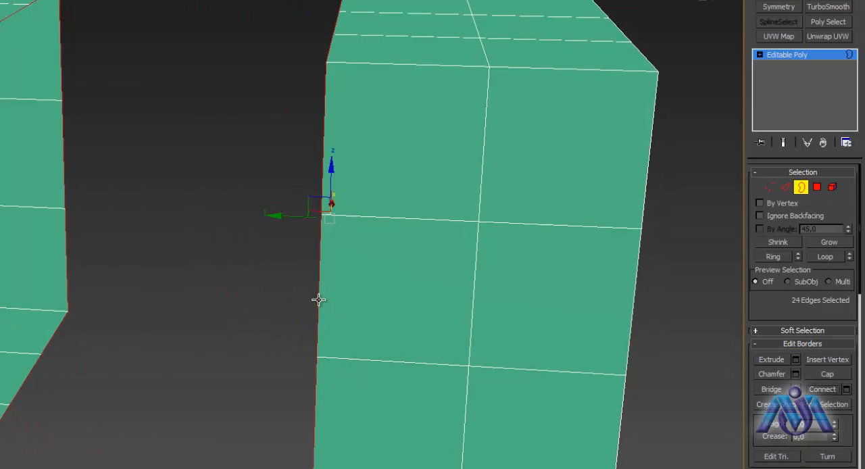
middle_click_drag(212, 340, 227, 321, "alt")
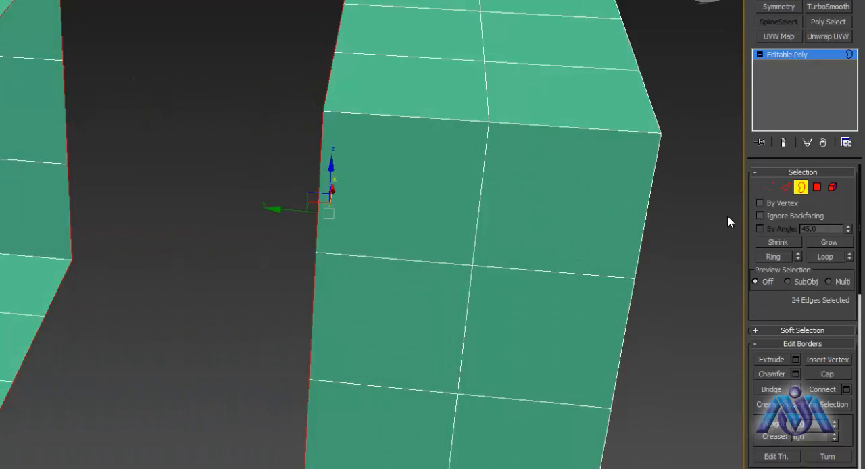
left_click(800, 191)
- Switch to Polygon level and select the centre polygon on the near box's 3x3 outer end face
middle_click_drag(183, 228, 125, 230, "alt")
scroll(163, 229, "down", 2)
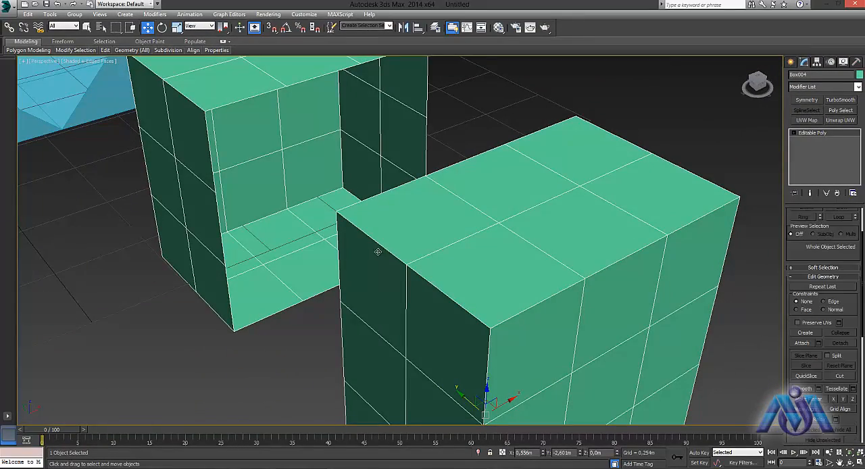
scroll(376, 252, "down", 2)
scroll(387, 251, "down", 3)
scroll(390, 251, "up", 1)
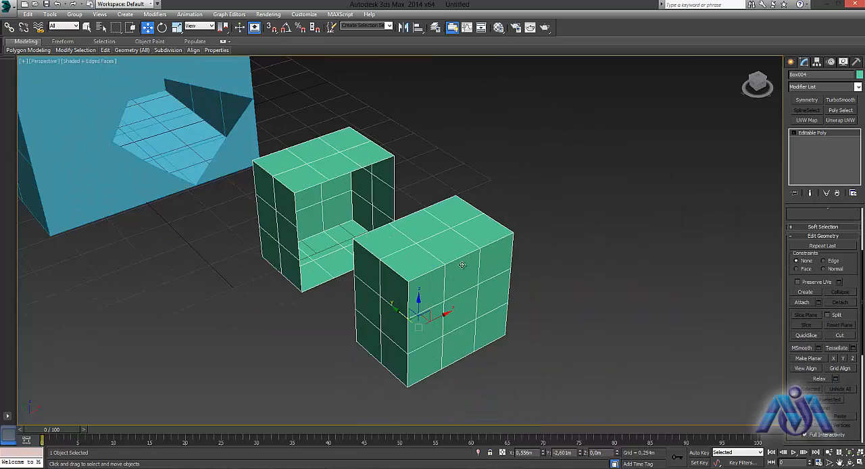
middle_click_drag(463, 266, 640, 329, "alt")
scroll(824, 287, "up", 2)
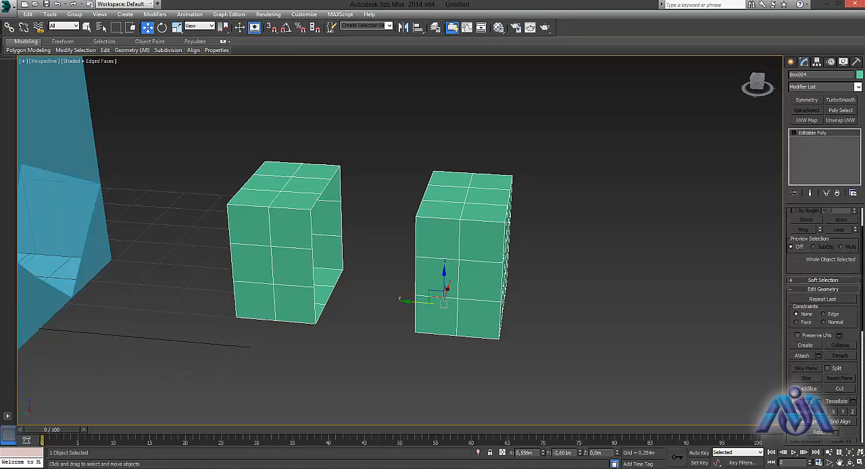
left_click(832, 223)
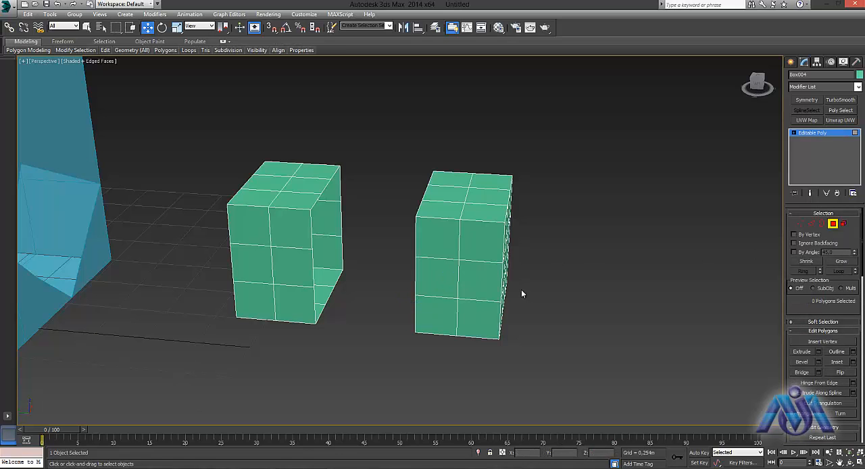
middle_click_drag(521, 289, 448, 300, "alt")
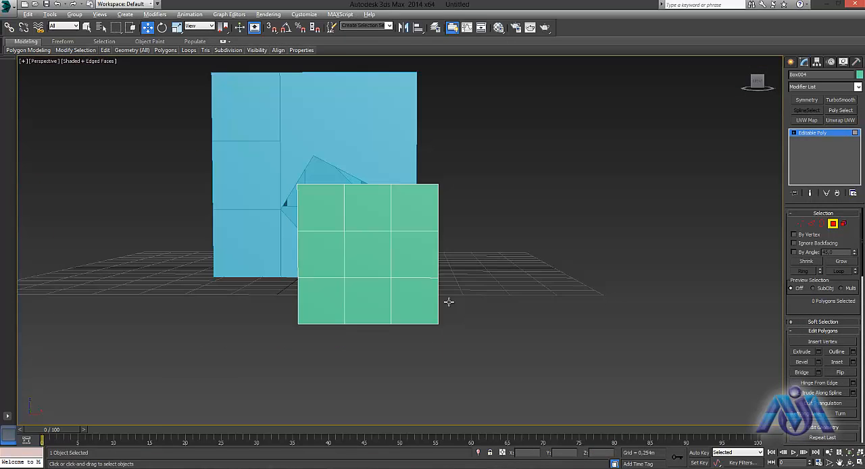
scroll(411, 308, "up", 5)
middle_click_drag(385, 305, 580, 364)
left_click(564, 194)
middle_click_drag(617, 200, 596, 295)
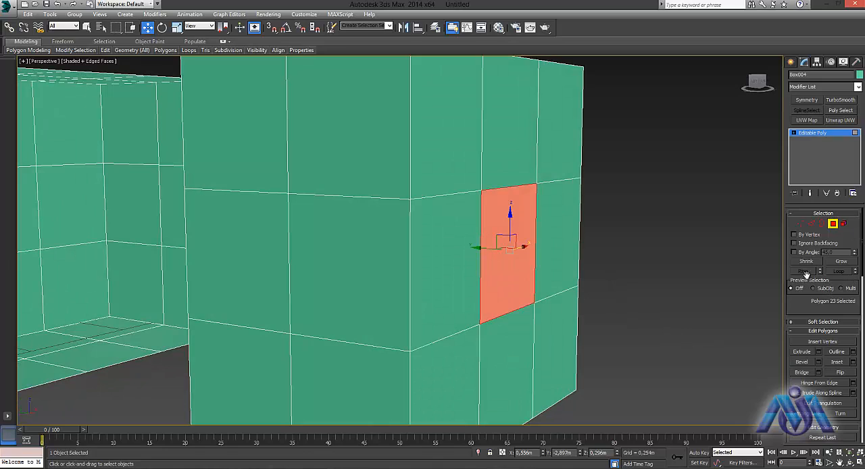
- Extrude the selected centre polygon by 0.112 m using the Local Normal type
left_click(818, 352)
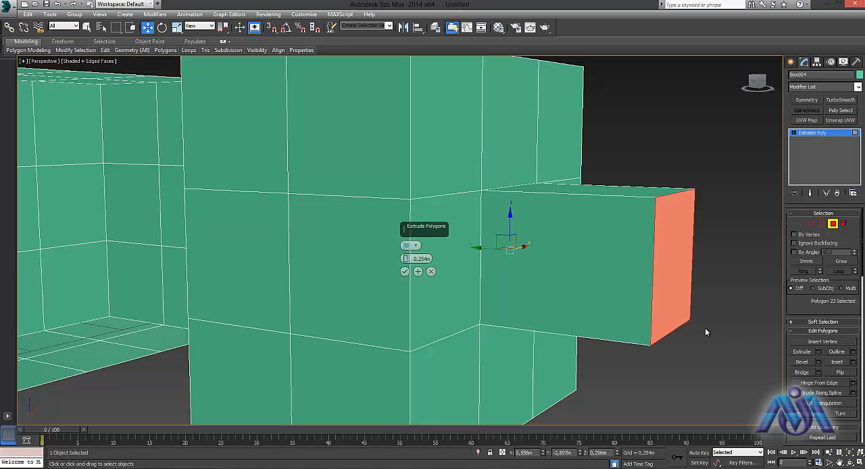
mouse_move(406, 262)
left_mouse_down()
mouse_move(406, 248)
mouse_move(404, 291)
mouse_move(405, 271)
left_mouse_up()
left_click(417, 247)
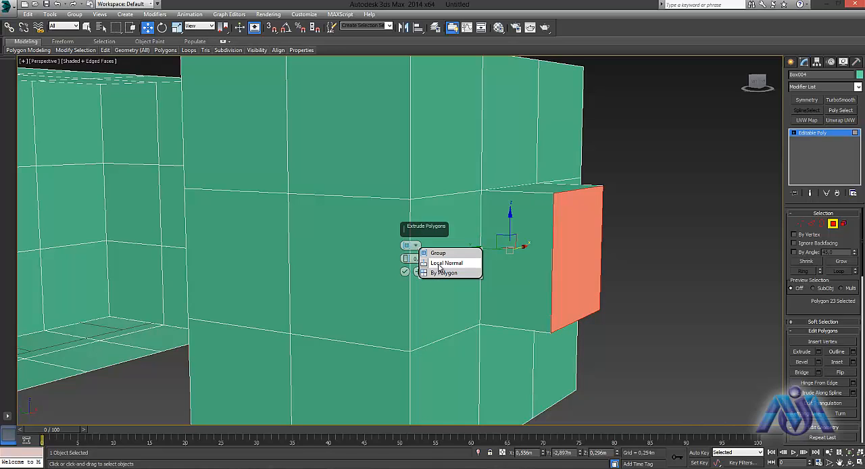
left_click(439, 264)
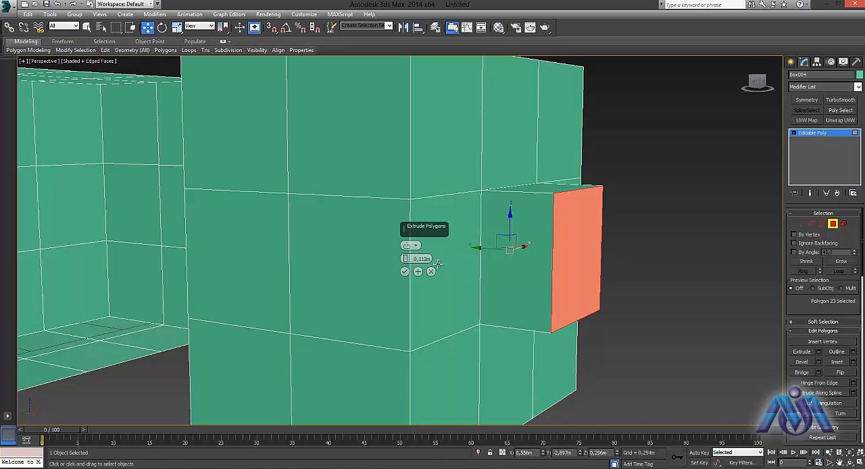
left_click(405, 271)
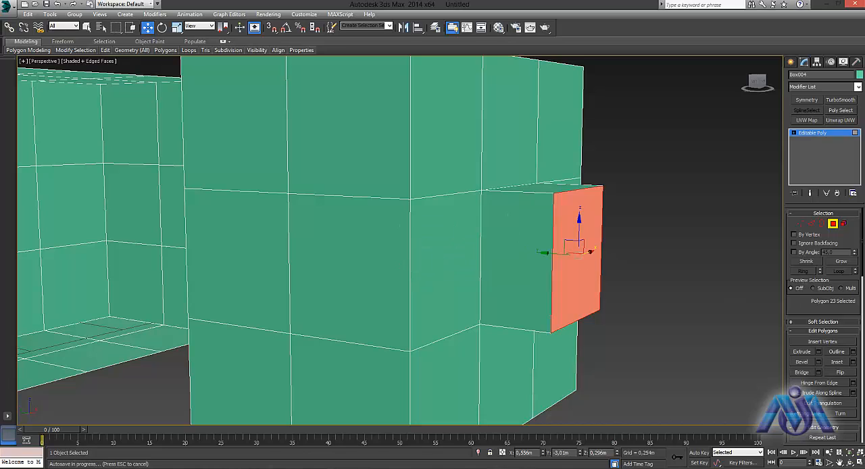
- Extrude the end polygon by another 0.058 m using the By Polygon type, and undo that extrusion
left_click(804, 351)
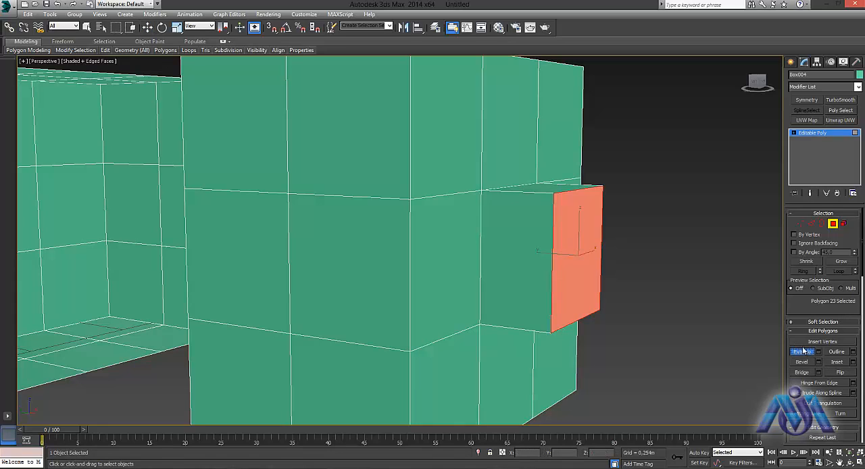
left_click(818, 351)
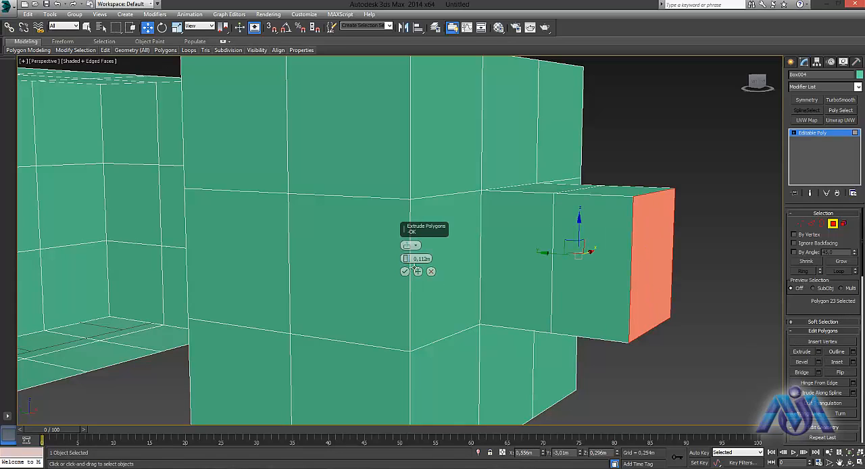
mouse_move(407, 258)
left_mouse_down()
mouse_move(408, 243)
mouse_move(408, 275)
mouse_move(407, 259)
left_mouse_up()
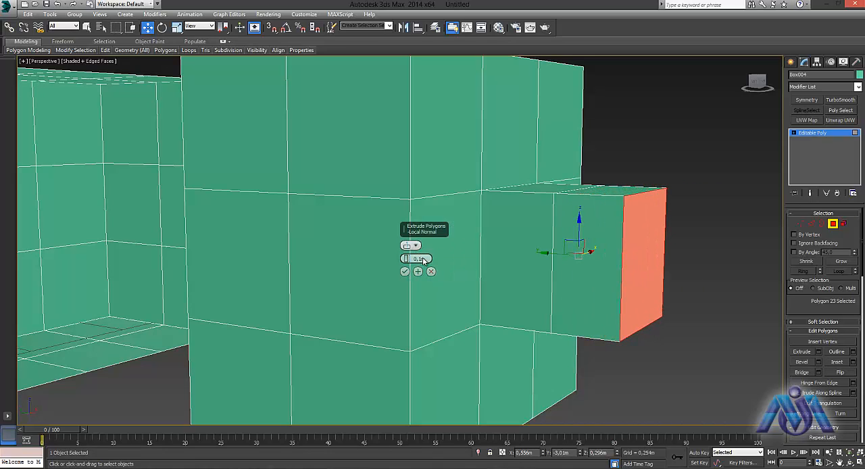
left_click(415, 246)
left_click(427, 271)
left_click_drag(407, 263, 427, 269)
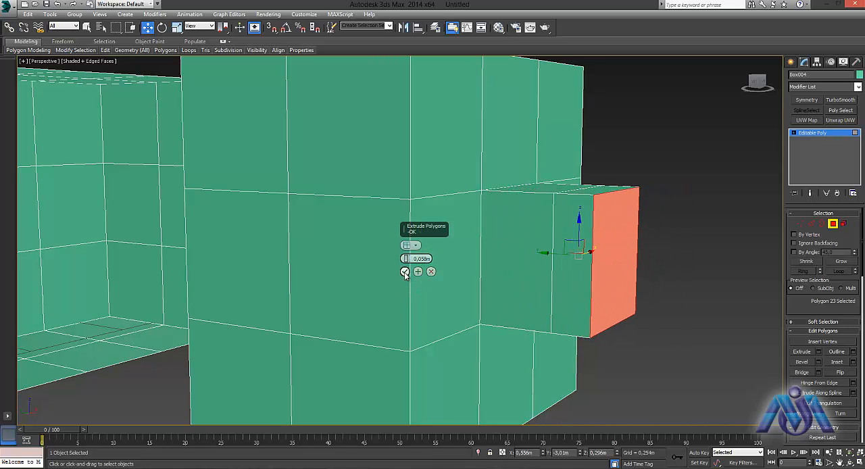
left_click(405, 271)
middle_click_drag(657, 295, 777, 348, "alt")
key("ctrl+z")
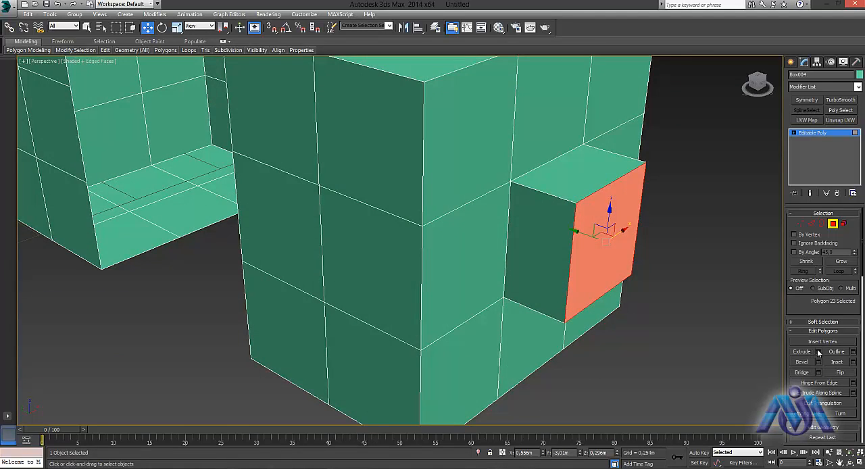
- Extrude the end polygon by 0.1 m and scale it down uniformly to taper the extrusion's tip
left_click(818, 352)
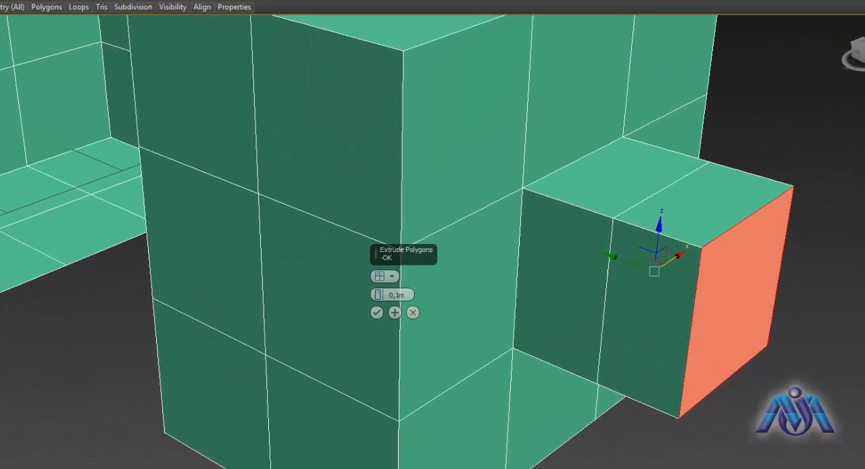
left_click(367, 326)
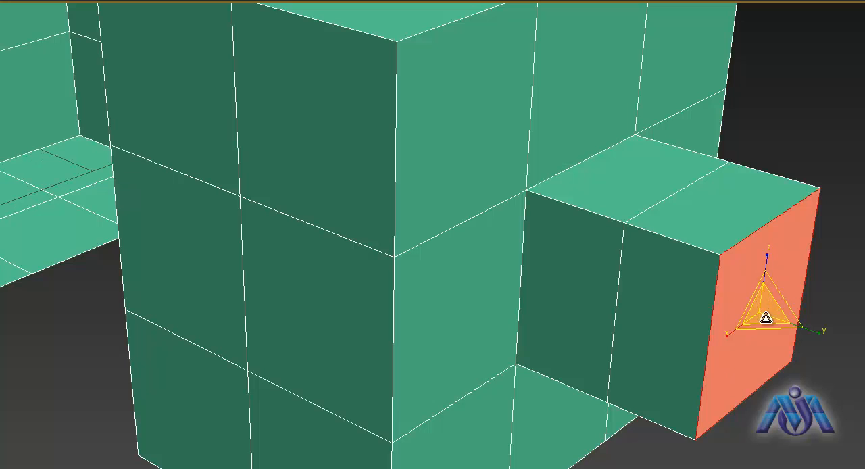
left_click_drag(765, 318, 766, 369)
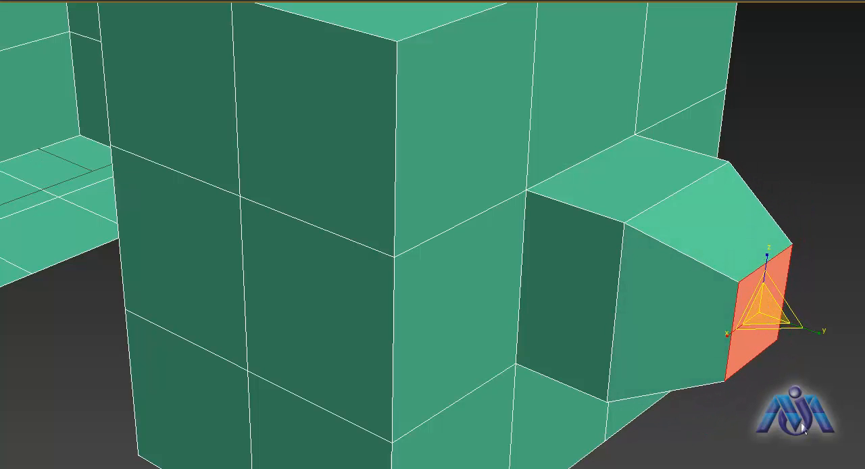
- Rotate the tapered tip polygon about the Y axis to twist the end of the extrusion
middle_click_drag(802, 425, 293, 365, "alt")
middle_click_drag(11, 336, 326, 330, "alt")
key("e")
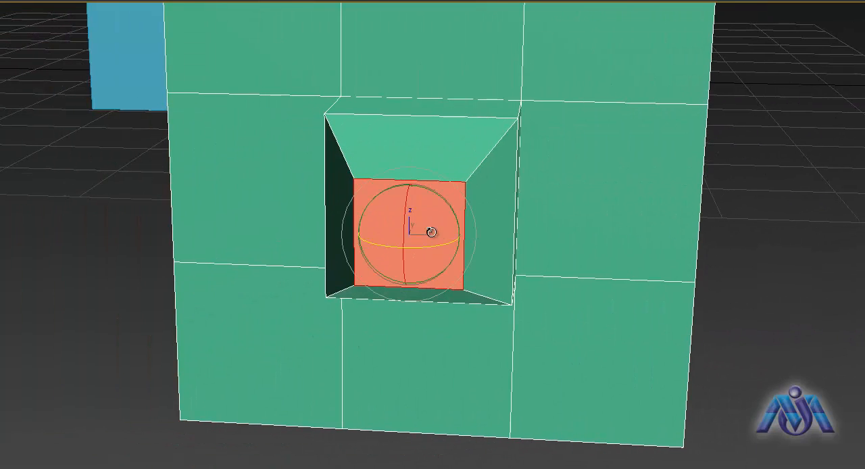
left_click_drag(458, 216, 385, 165)
middle_click_drag(458, 323, 416, 329, "alt")
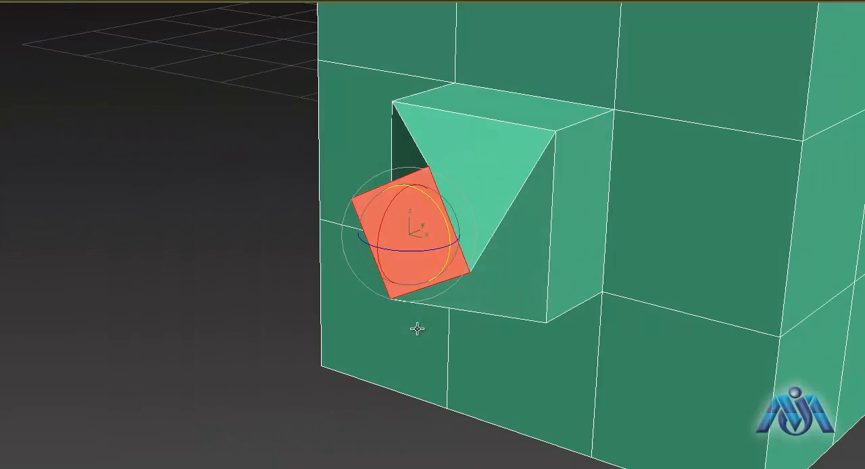
- Select the upper corner polygon on the same end face and add a second polygon to the selection
left_click(533, 459)
middle_click_drag(532, 453, 309, 342, "alt")
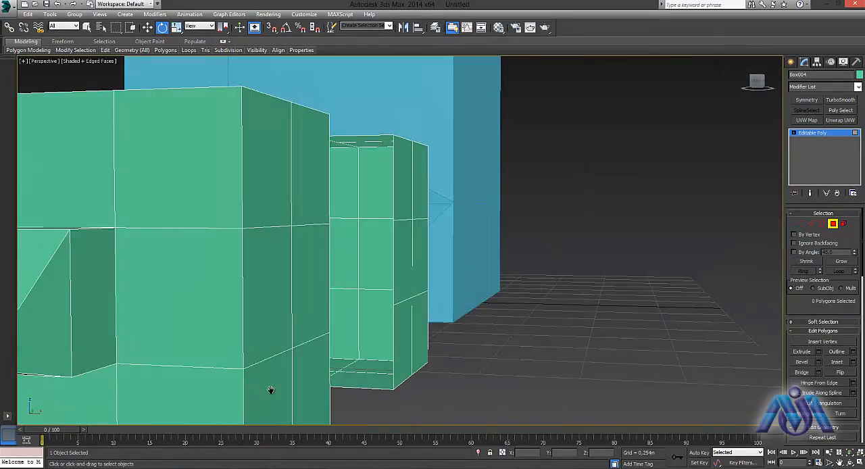
left_click(299, 177)
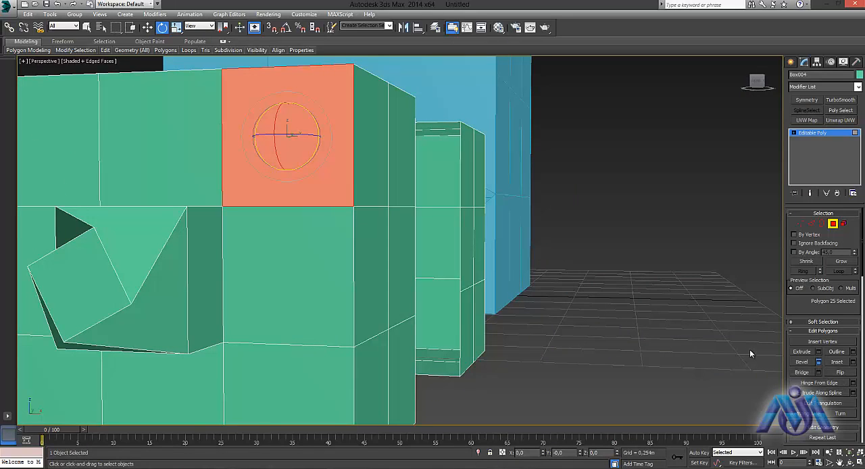
middle_click_drag(249, 230, 311, 246, "alt")
left_click(431, 284)
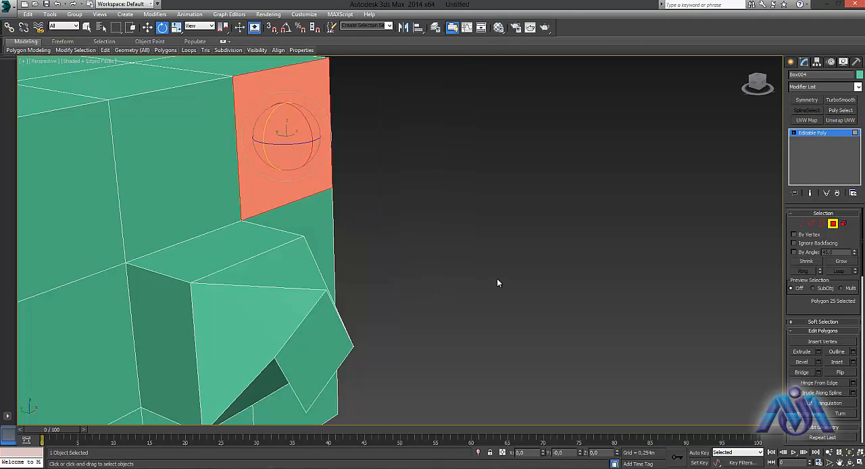
left_click(87, 27)
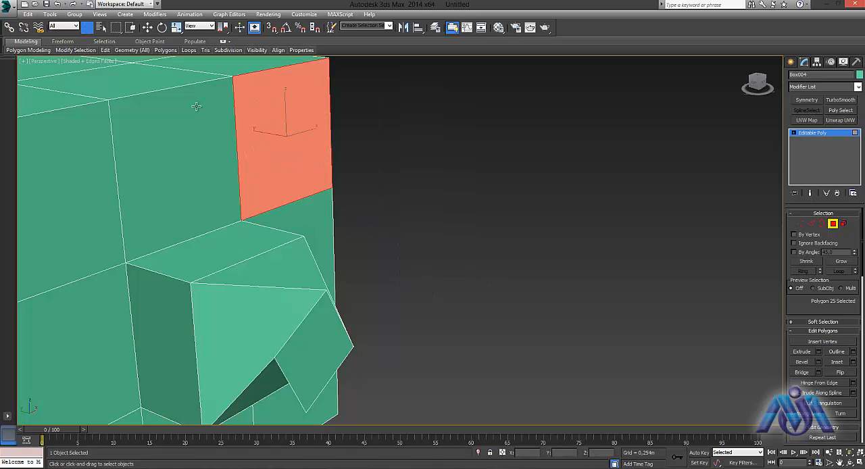
left_click_drag(343, 191, 280, 151)
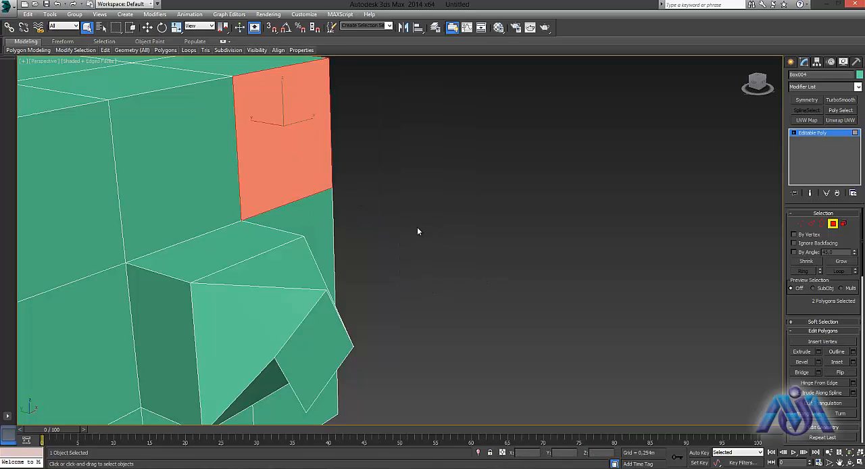
- Bevel the two selected corner polygons with a height of 0.035 m and an outline of -0.035 m
left_click(818, 362)
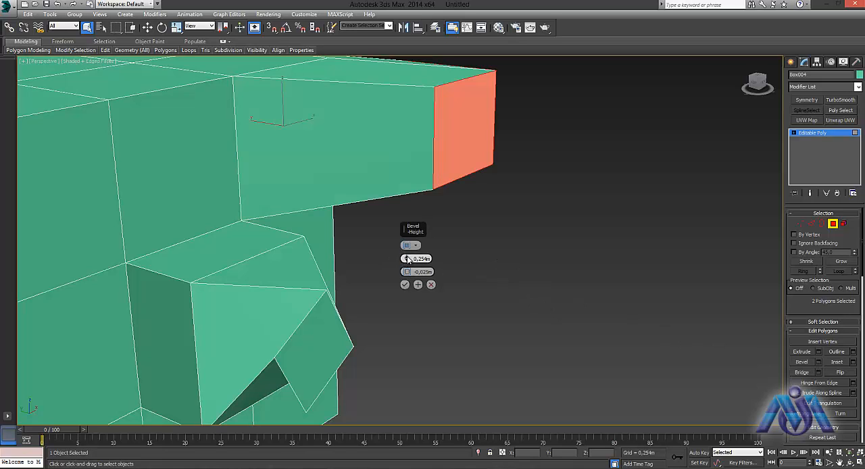
mouse_move(406, 260)
left_mouse_down()
mouse_move(406, 218)
mouse_move(386, 323)
mouse_move(409, 273)
left_mouse_up()
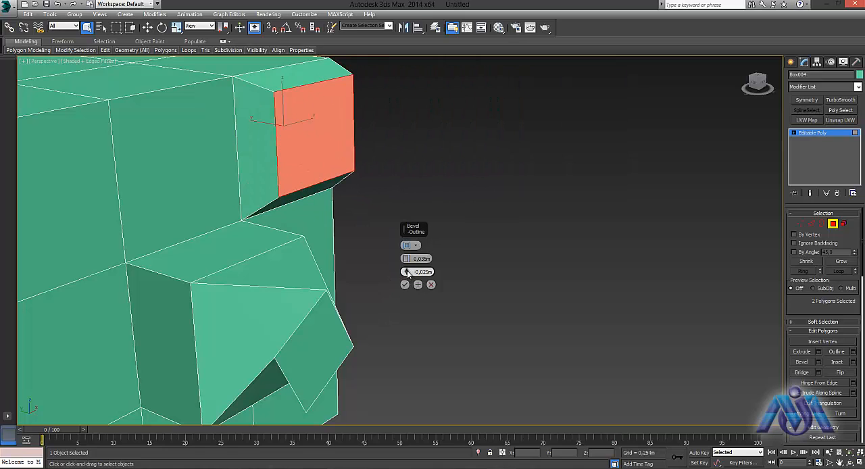
left_click_drag(408, 273, 404, 262)
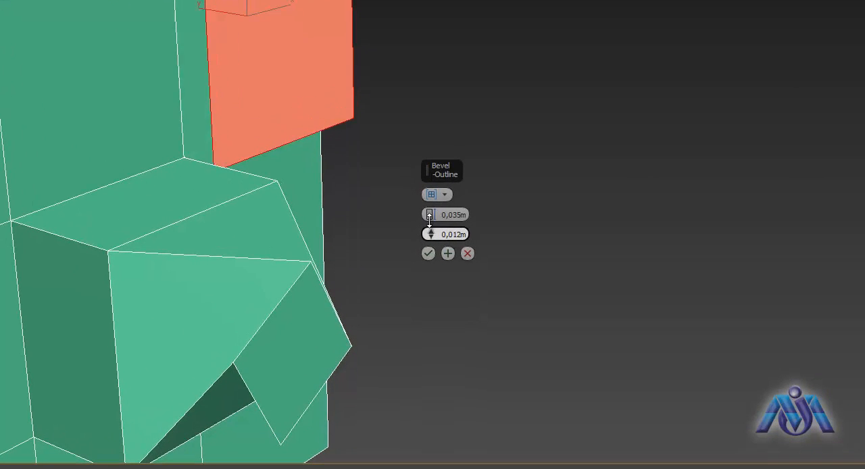
left_click_drag(428, 216, 430, 239)
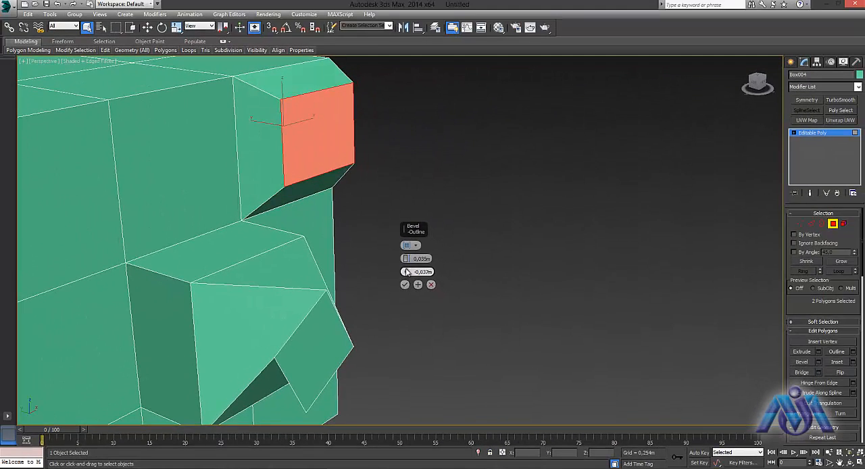
left_click_drag(406, 272, 407, 270)
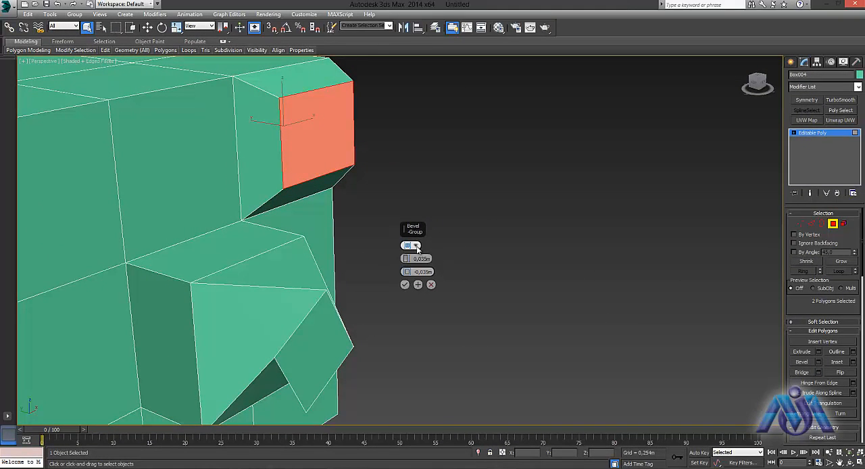
- Switch the bevel type to Local Normal, set the outline to -0.05 m, and apply the bevel
left_click(416, 246)
left_click(427, 261)
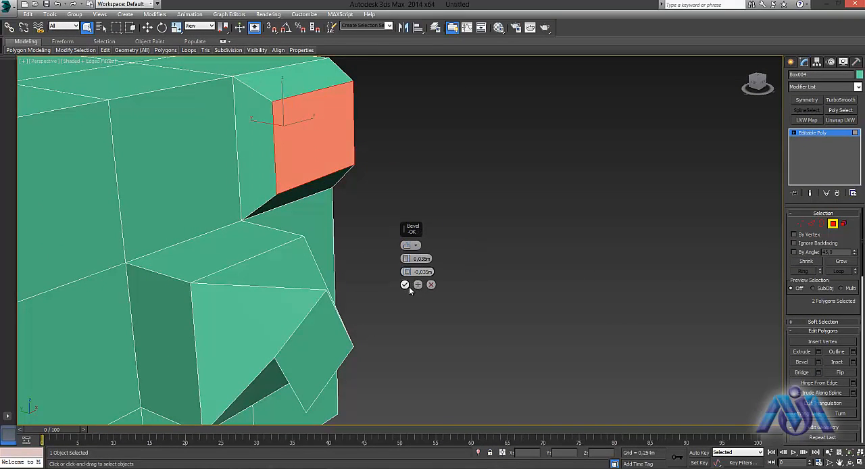
mouse_move(406, 272)
left_mouse_down()
mouse_move(406, 260)
mouse_move(406, 271)
left_mouse_up()
middle_click_drag(497, 287, 471, 264, "alt")
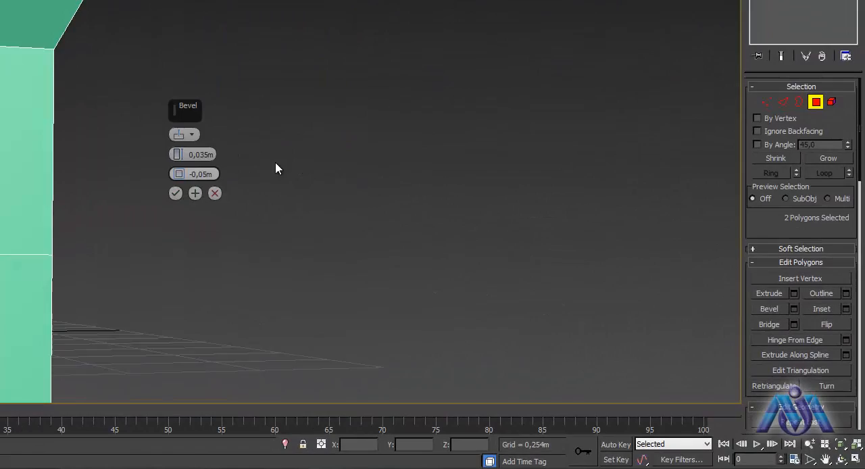
middle_click_drag(276, 168, 230, 192, "alt")
middle_click_drag(42, 170, 183, 309, "alt")
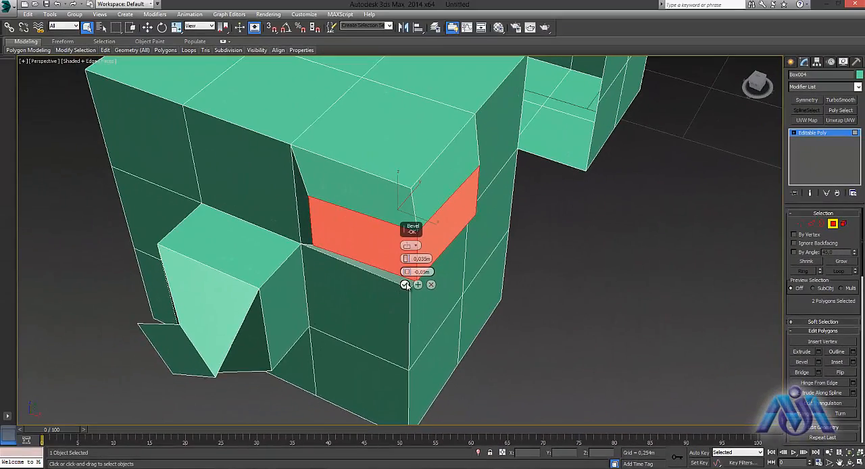
left_click(405, 284)
- Select the front middle polygon on the box's top face, flip its normal, and clear the selection
middle_click_drag(384, 328, 347, 155, "alt")
left_click(346, 155)
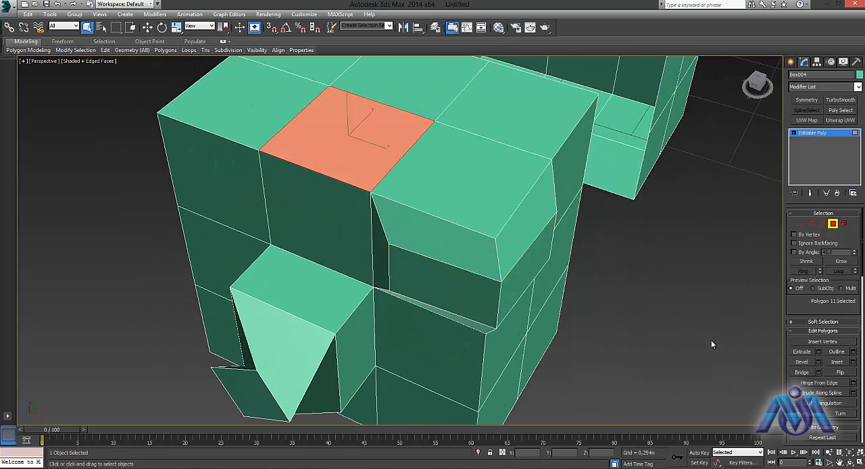
left_click(838, 373)
left_click(669, 320)
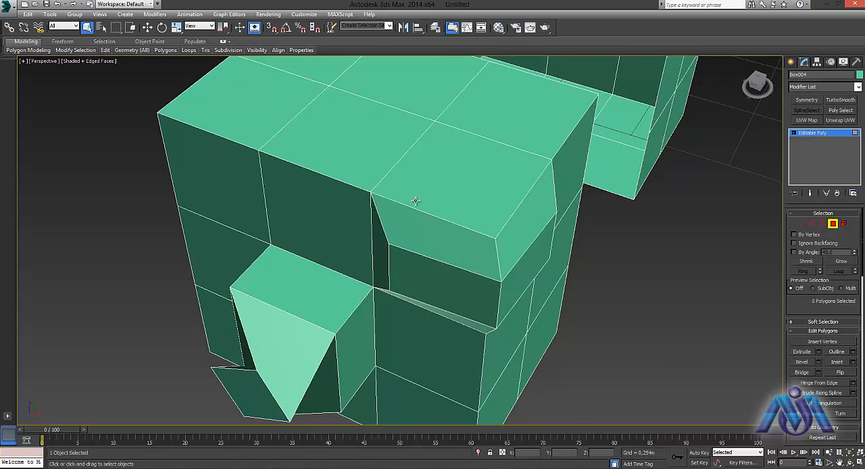
- Render the perspective view to check the flipped polygon, close the render, and inspect the box from its open side
middle_click_drag(415, 201, 429, 248, "alt")
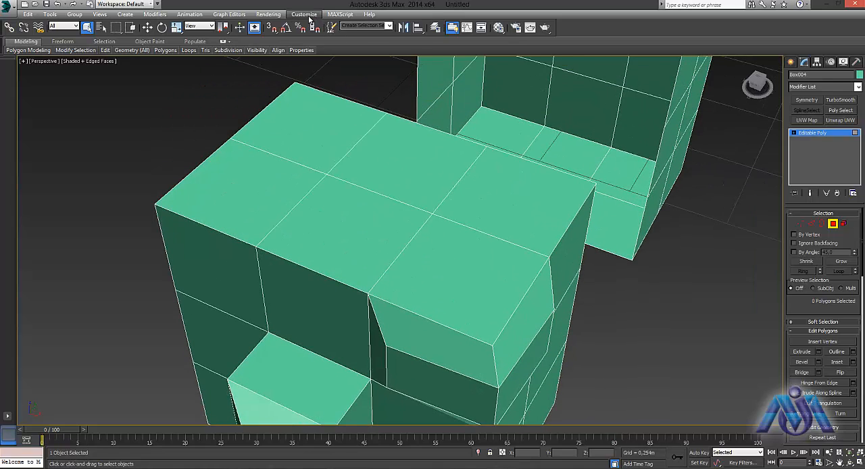
left_click(268, 14)
left_click(272, 23)
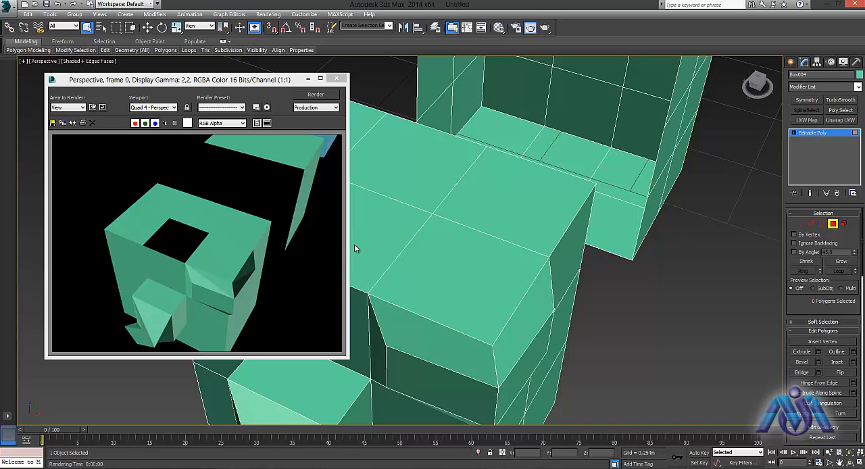
left_click(336, 78)
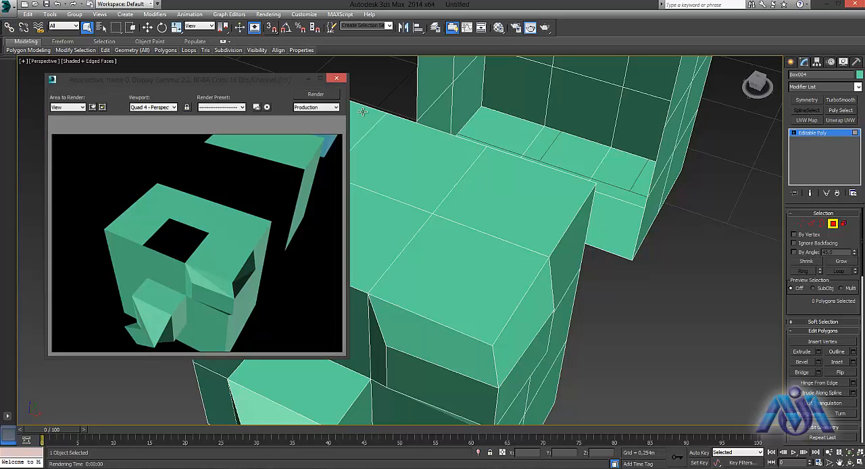
middle_click_drag(594, 296, 470, 235, "alt")
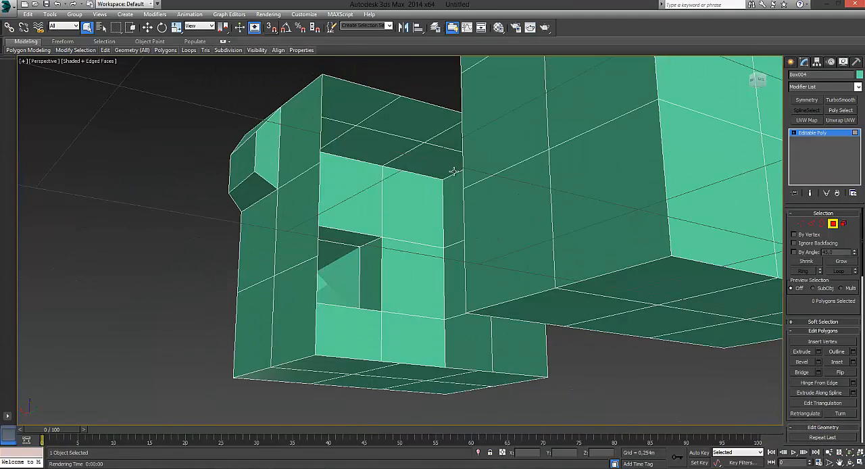